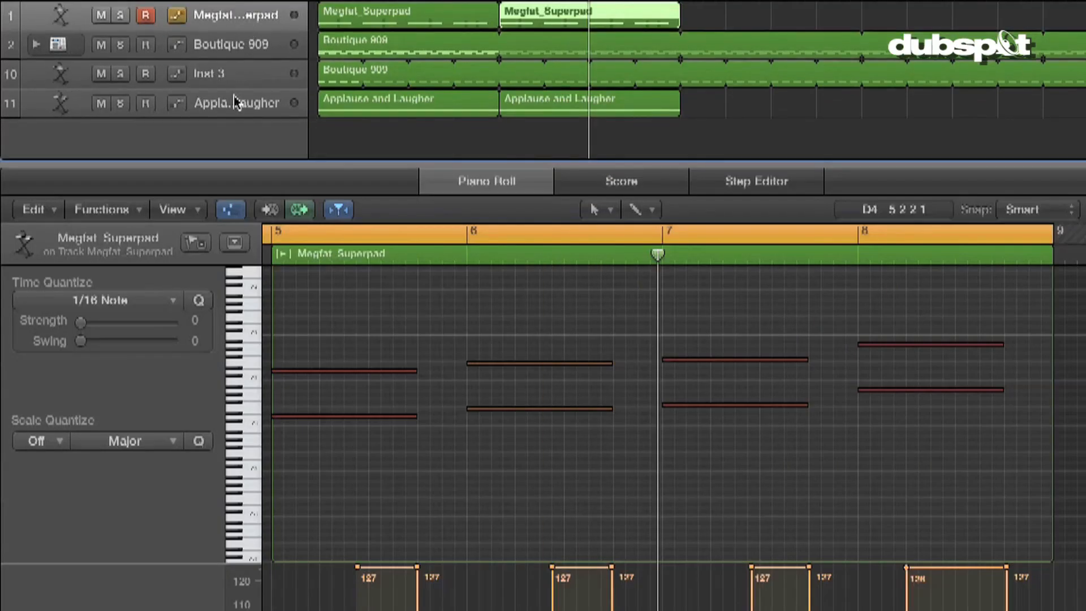
{"action": "left_click", "coordinate": [120, 75]}
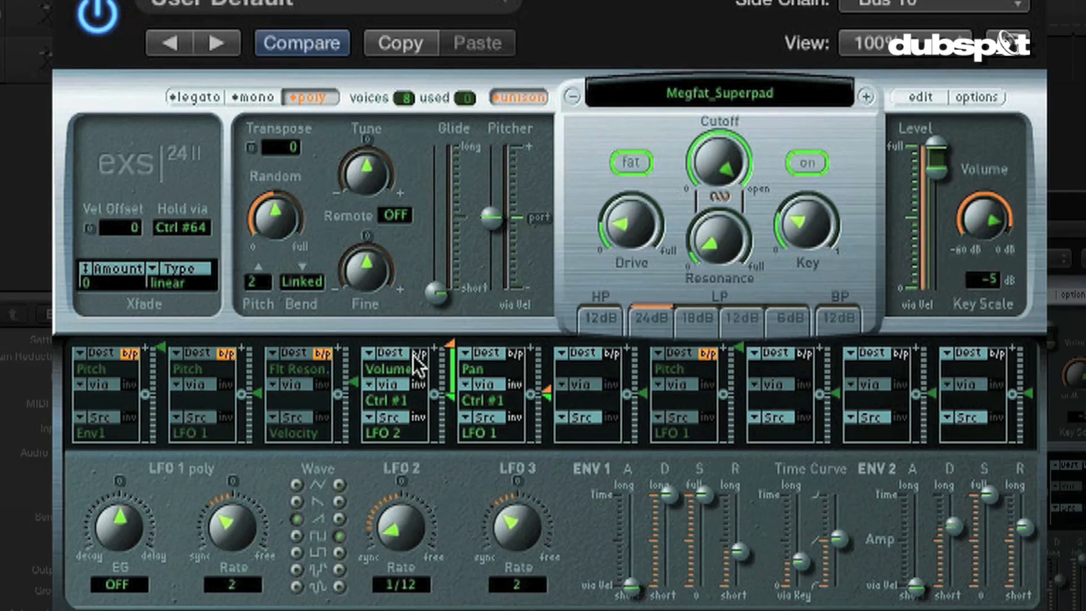
{"action": "left_click", "coordinate": [418, 354]}
{"action": "left_click", "coordinate": [516, 353]}
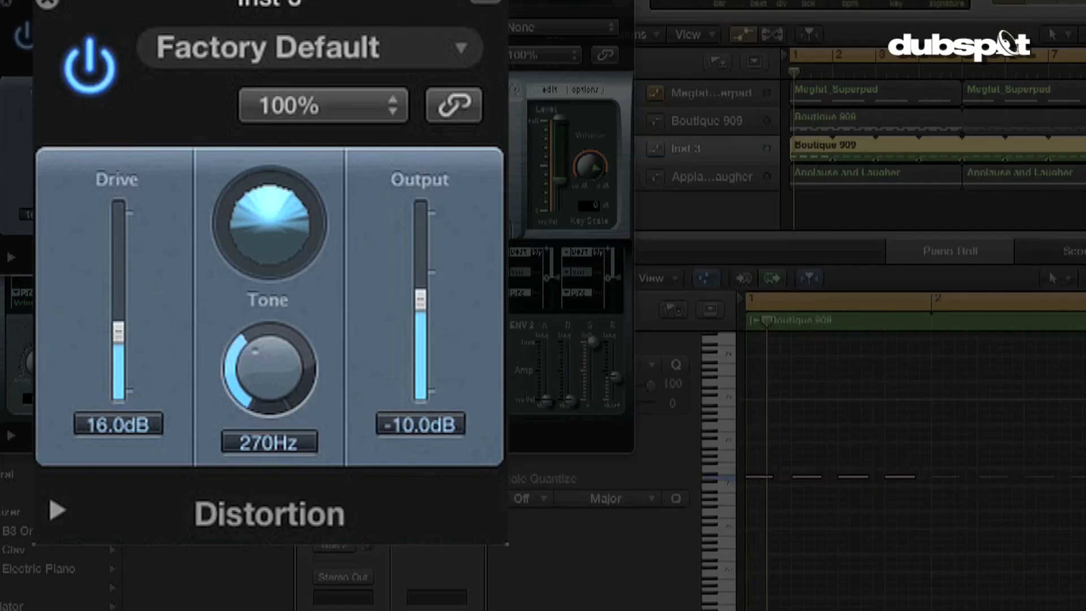
{"action": "left_click_drag", "start_coordinate": [339, 363], "coordinate": [364, 432]}
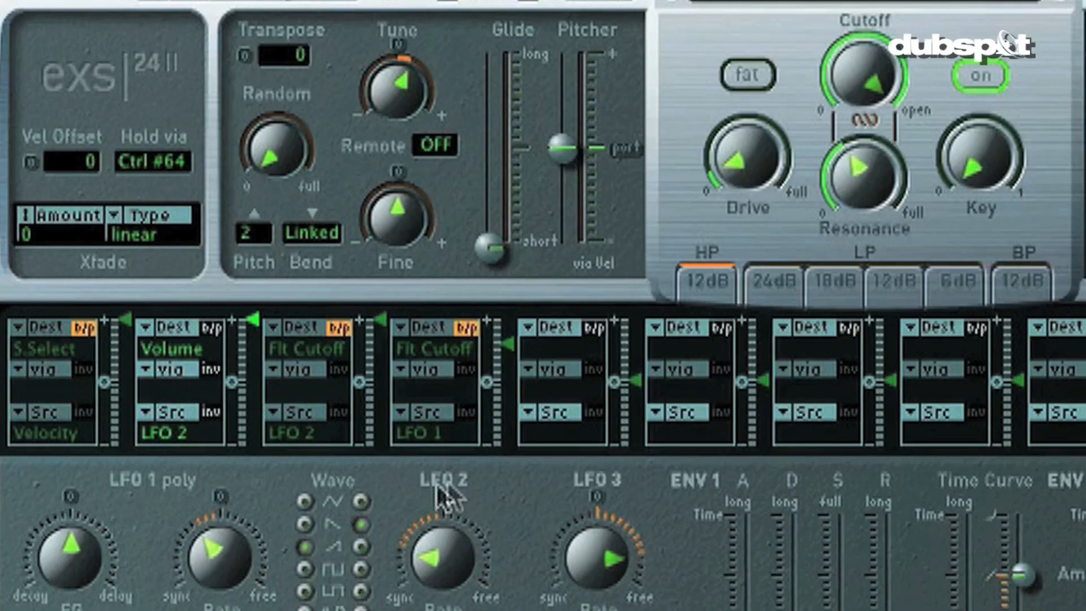
{"action": "left_click", "coordinate": [339, 326]}
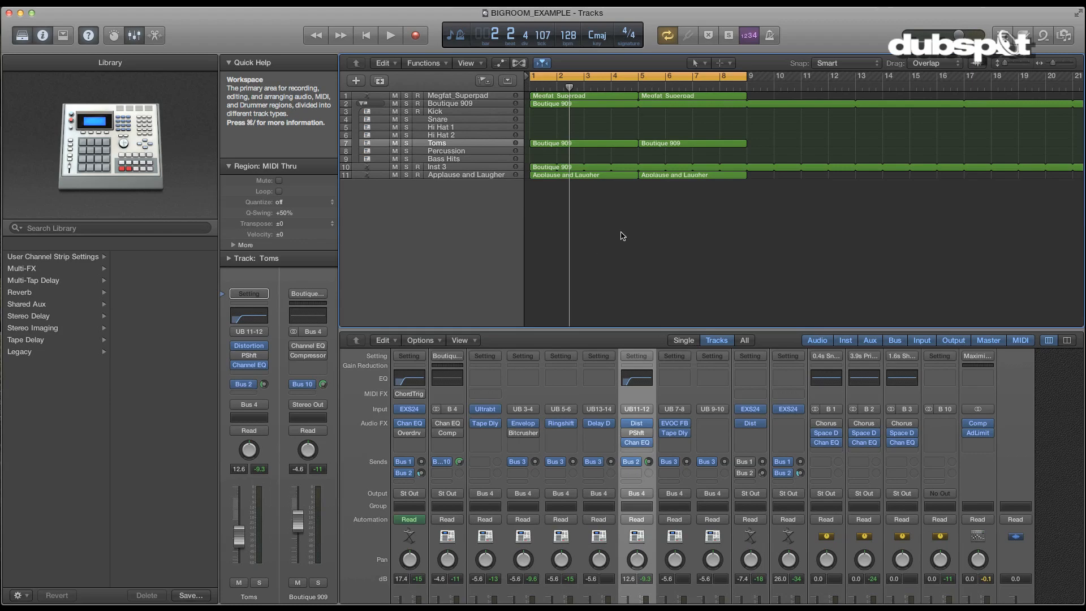
Play the full loop, audition individual tracks in solo, and clear the solo on the Applause and Laugher track
{"action": "key", "text": "space"}
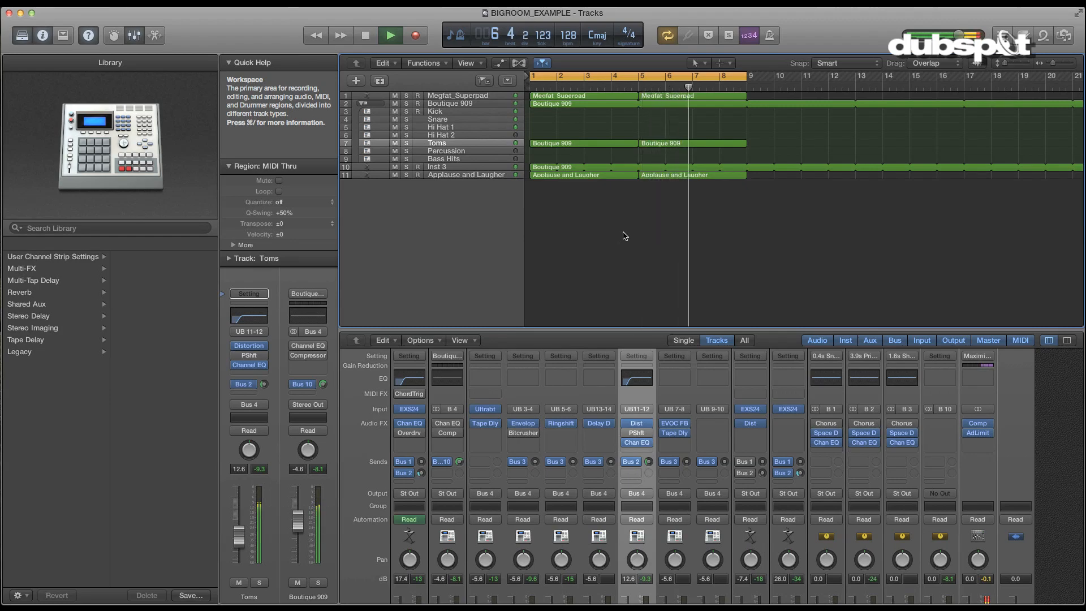
{"action": "left_click", "coordinate": [410, 99]}
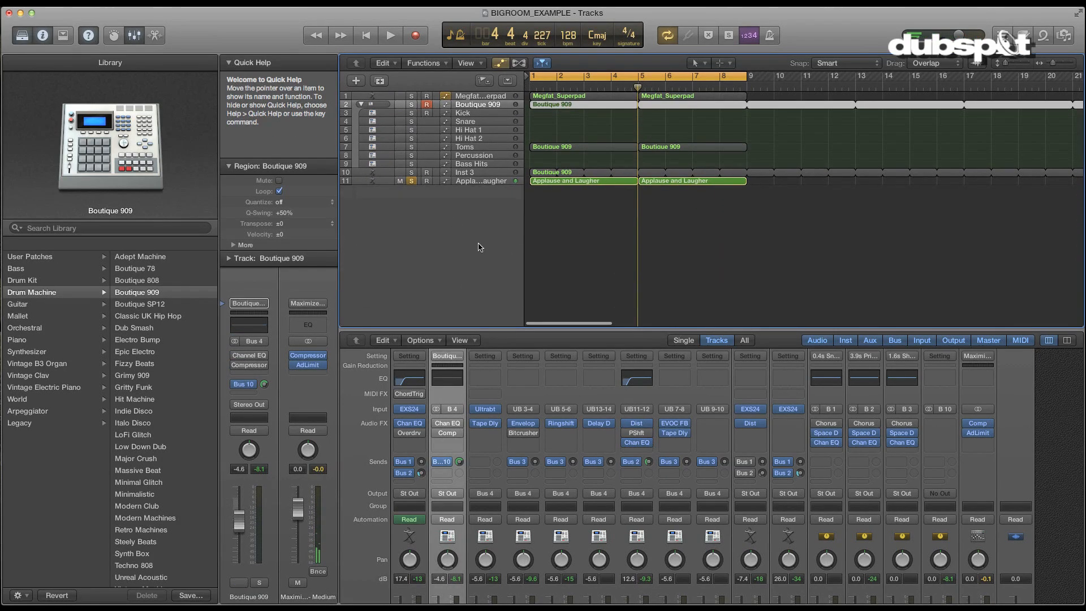
{"action": "left_click", "coordinate": [411, 181]}
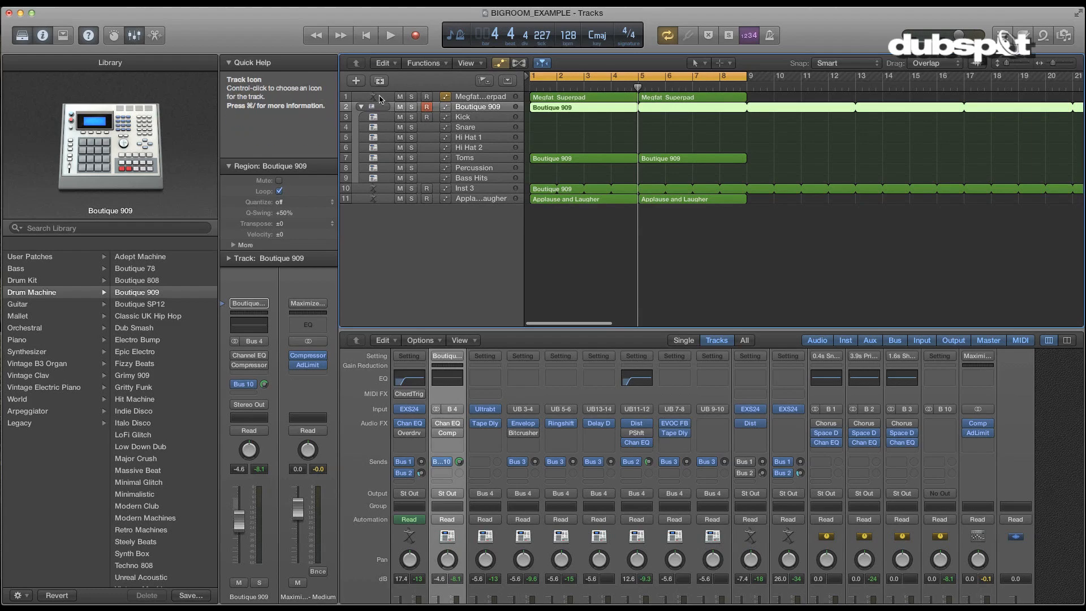
Collapse the Boutique 909 track stack and select the Megfat_Superpad track, with the tracks enlarged vertically
{"action": "left_click", "coordinate": [361, 105]}
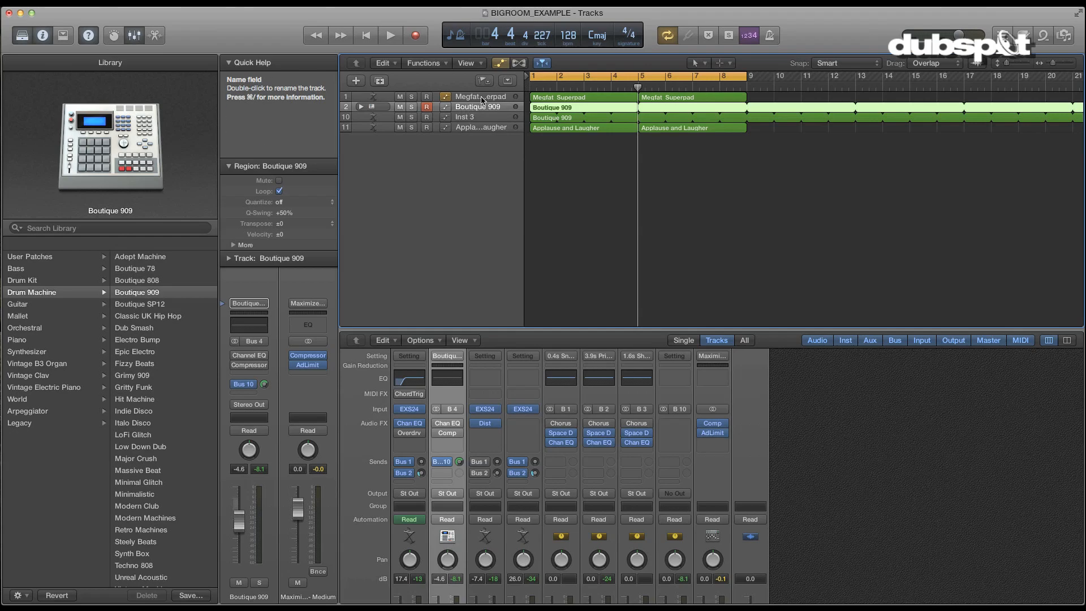
{"action": "left_click", "coordinate": [482, 100]}
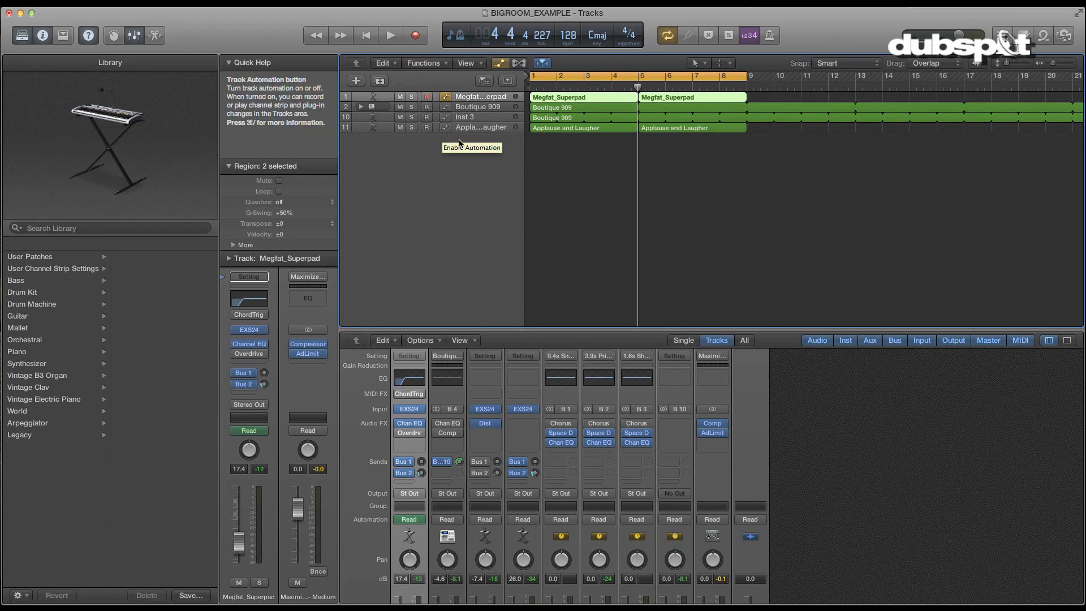
{"action": "scroll", "coordinate": [459, 146], "scroll_direction": "up", "scroll_amount": 5}
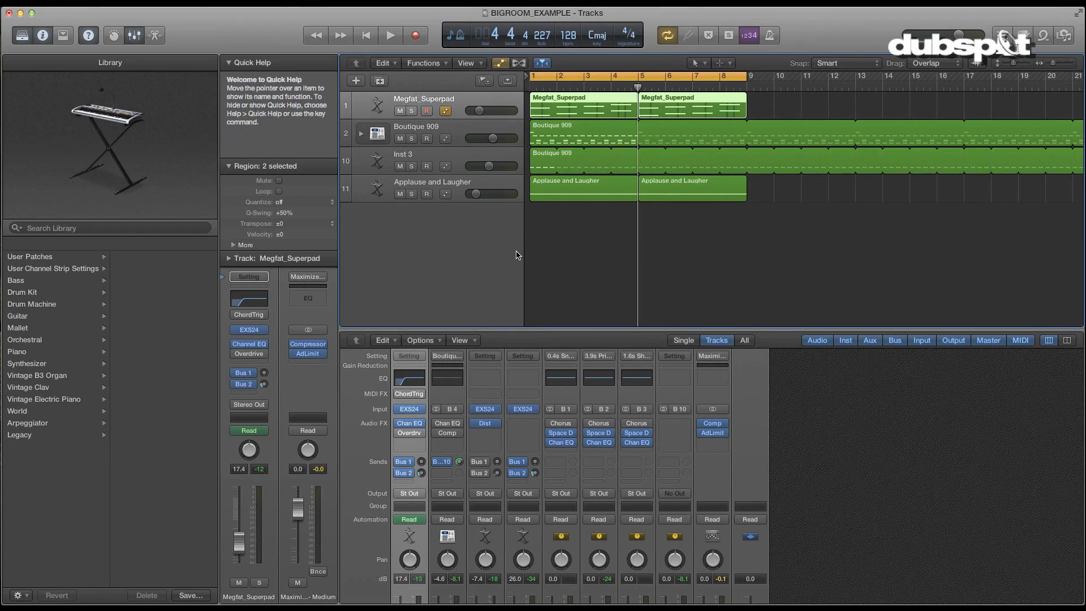
Open the EXS24 instrument of the Megfat_Superpad track and solo the track
{"action": "left_click", "coordinate": [252, 335]}
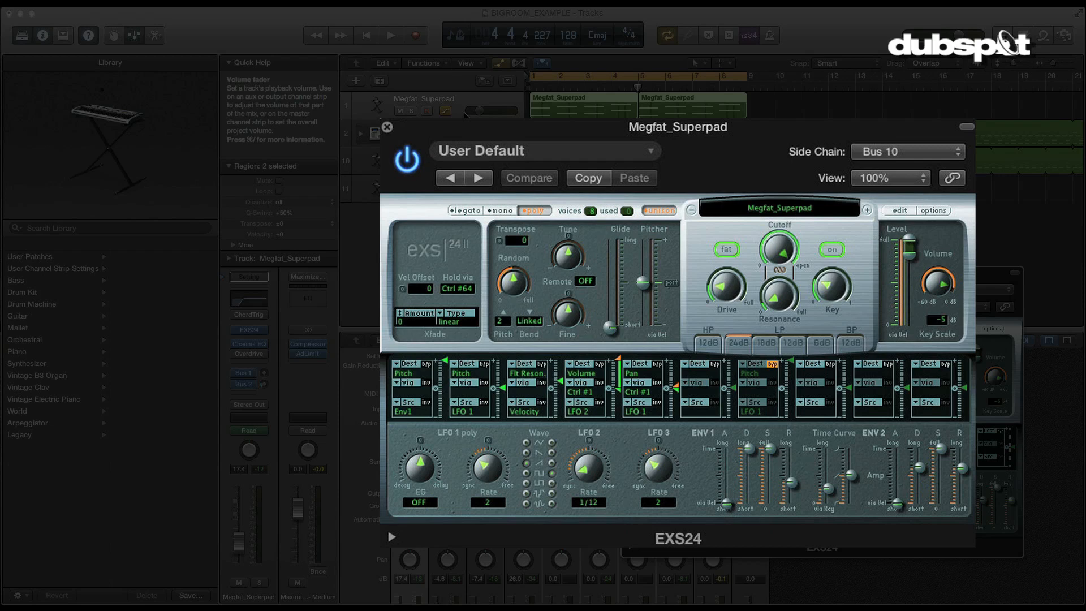
{"action": "left_click", "coordinate": [411, 111]}
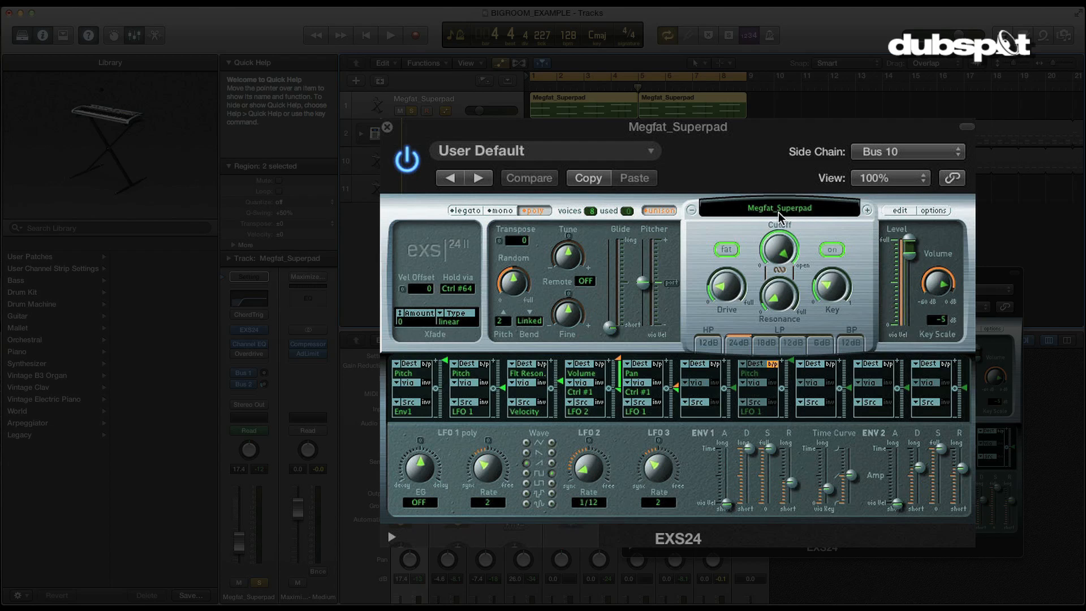
Bypass the first five EXS24 modulation routings (Pitch, Pitch, Flt Reson., Volume and Pan) and play the unmodulated pad
{"action": "left_click", "coordinate": [428, 364]}
{"action": "left_click", "coordinate": [485, 364]}
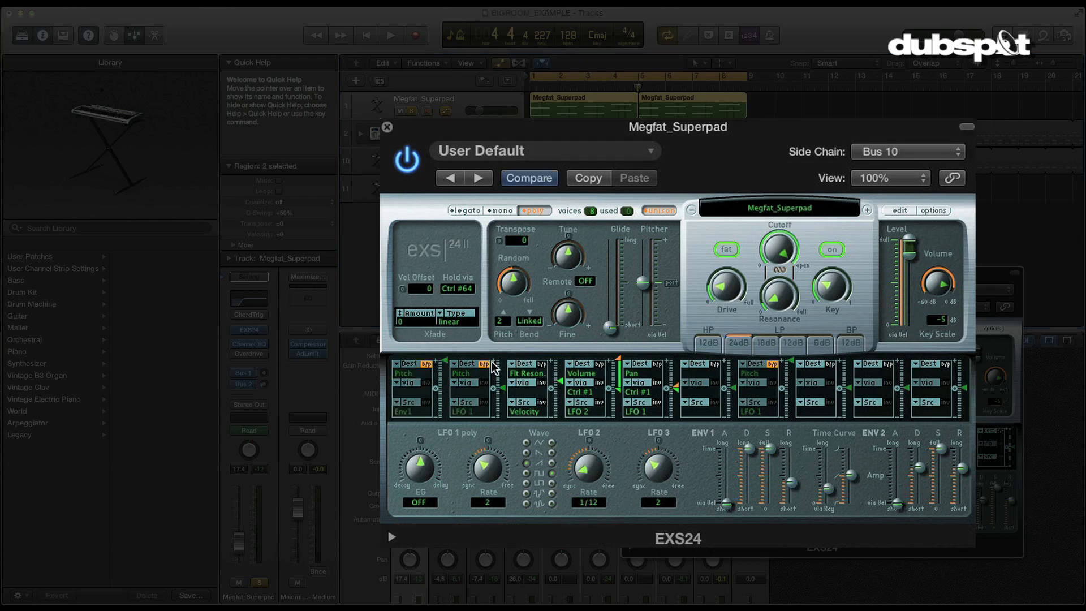
{"action": "left_click", "coordinate": [541, 364]}
{"action": "left_click", "coordinate": [598, 364]}
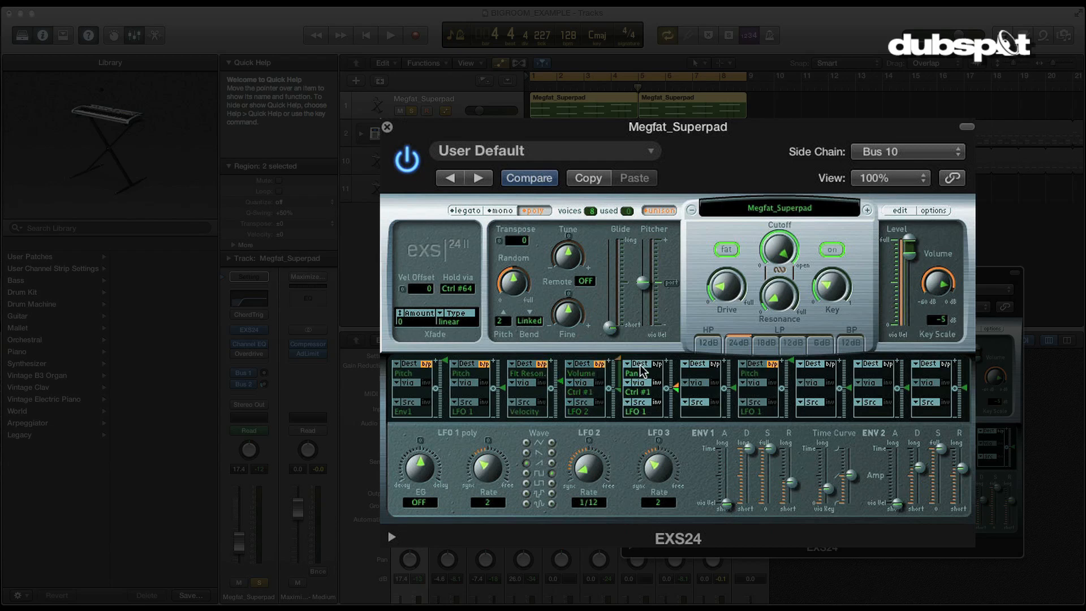
{"action": "left_click", "coordinate": [658, 364]}
{"action": "key", "text": "space"}
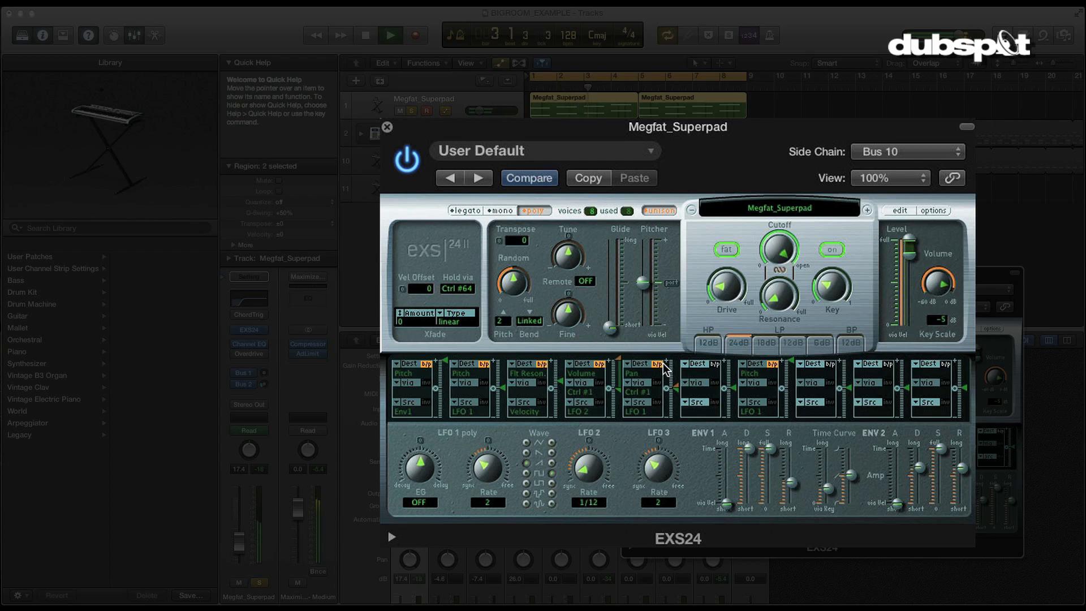
{"action": "key", "text": "space"}
Show the Megfat_Superpad region in the Piano Roll and compare the pad with unison switched off and back on
{"action": "double_click", "coordinate": [575, 108]}
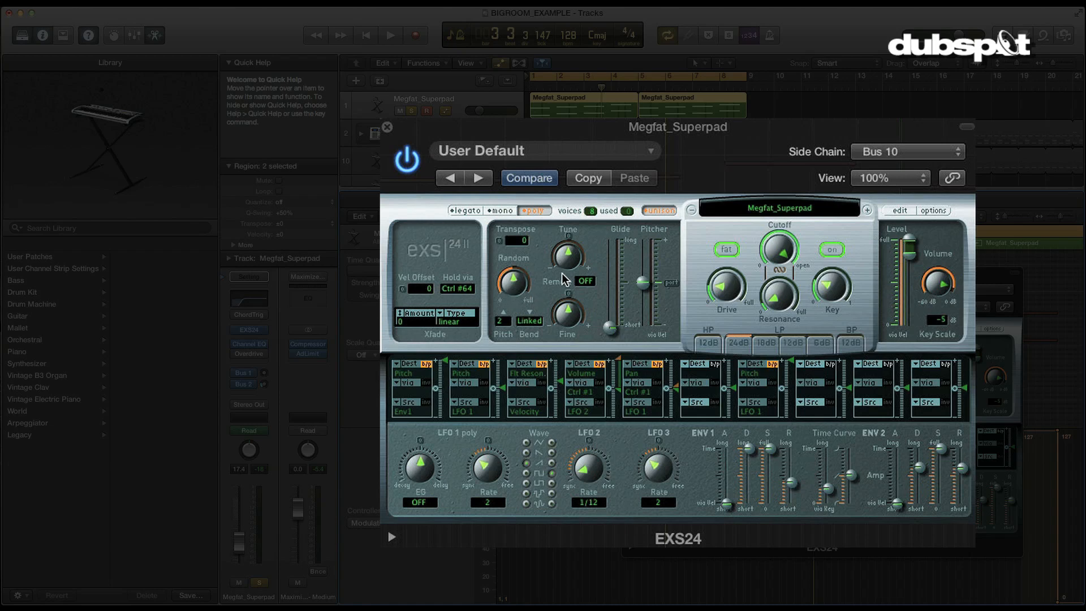
{"action": "left_click", "coordinate": [658, 210]}
{"action": "key", "text": "space"}
{"action": "left_click", "coordinate": [656, 210]}
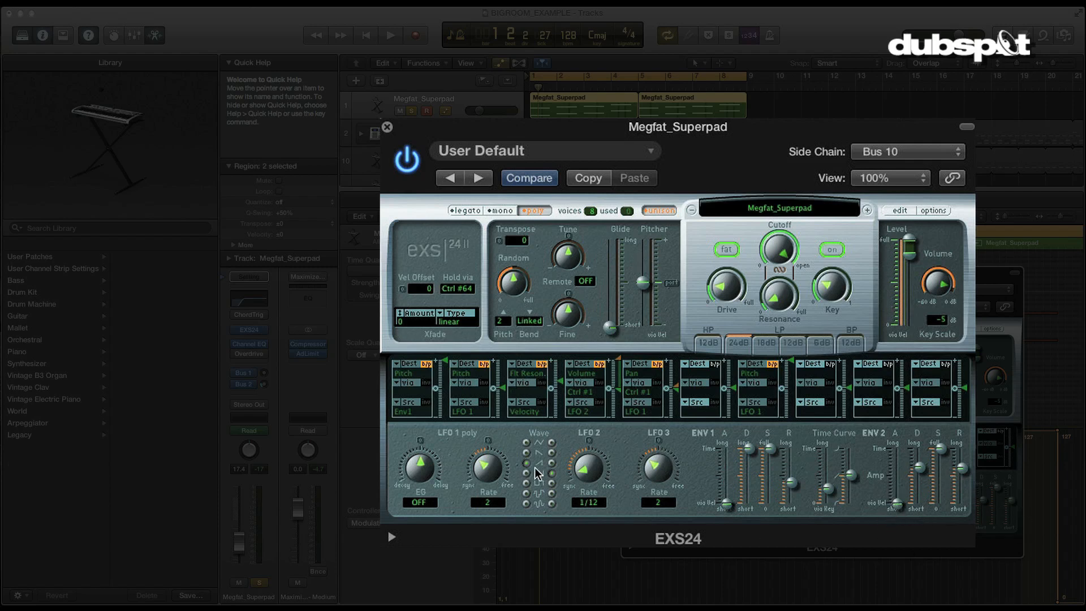
Reactivate the first routing, Env1 to Pitch, and play the pad with the EXS24 window cleared from the Piano Roll
{"action": "left_click", "coordinate": [427, 366]}
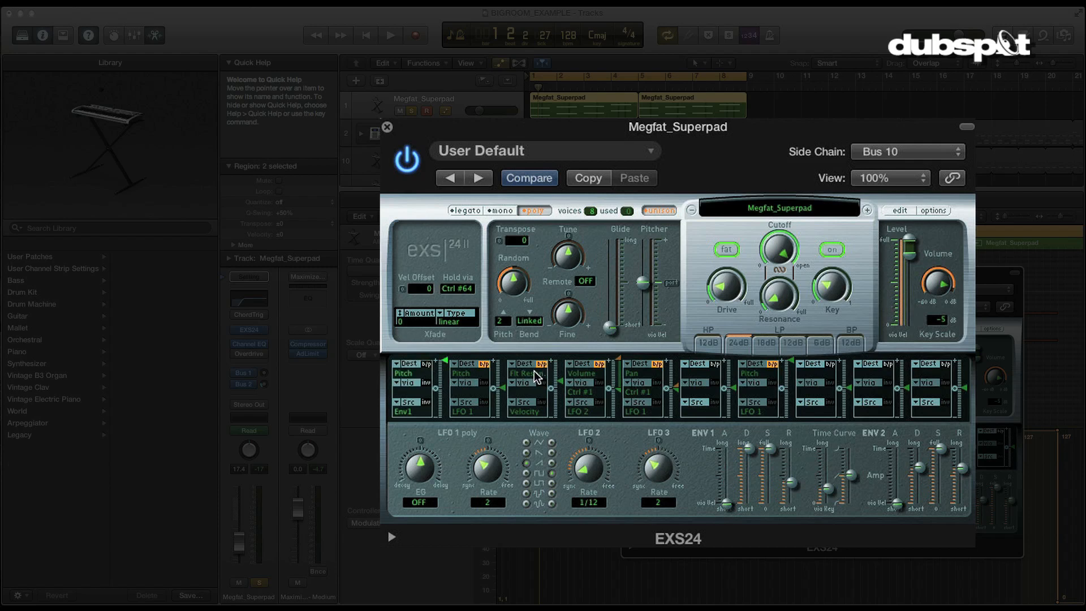
{"action": "key", "text": "space"}
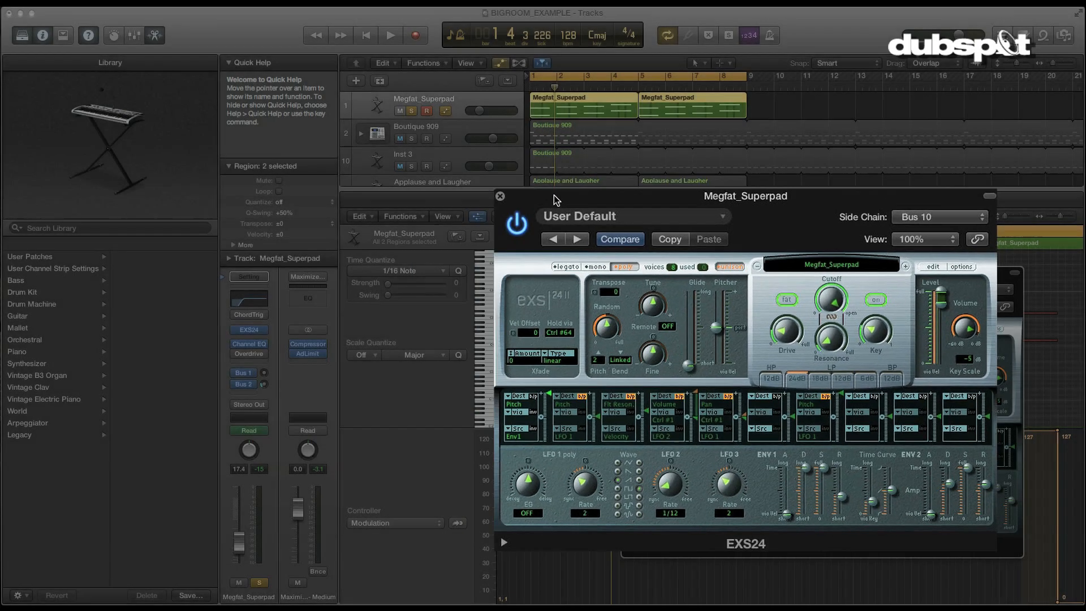
{"action": "left_click_drag", "start_coordinate": [671, 273], "coordinate": [780, 273]}
{"action": "key", "text": "space"}
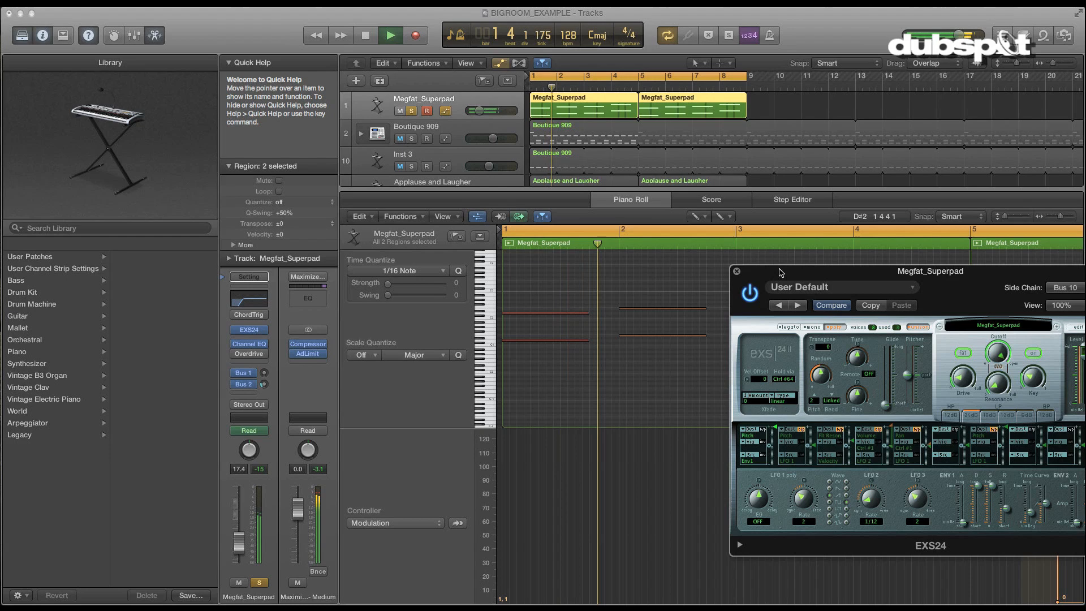
{"action": "left_click", "coordinate": [736, 272]}
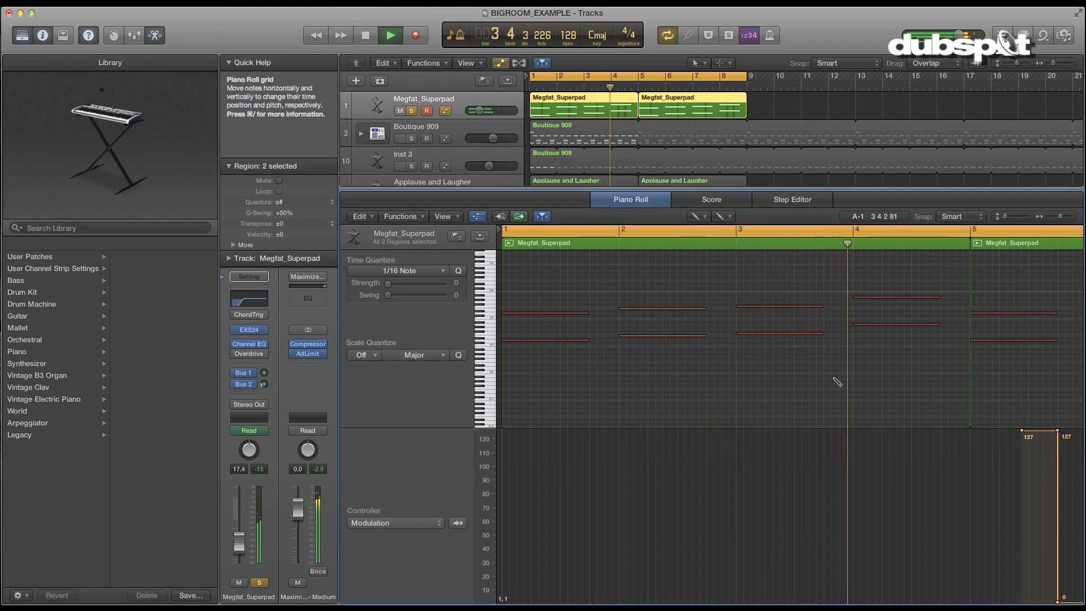
{"action": "key", "text": "space"}
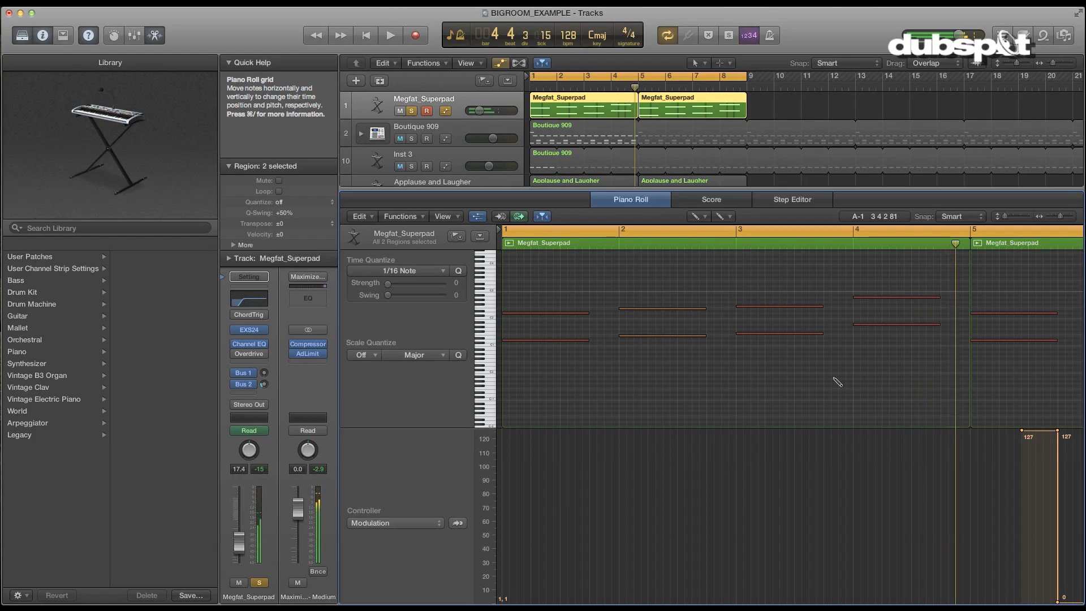
Reopen the EXS24 beside the Piano Roll and try the second routing, LFO 1 to Pitch, before bypassing it again
{"action": "left_click", "coordinate": [249, 330]}
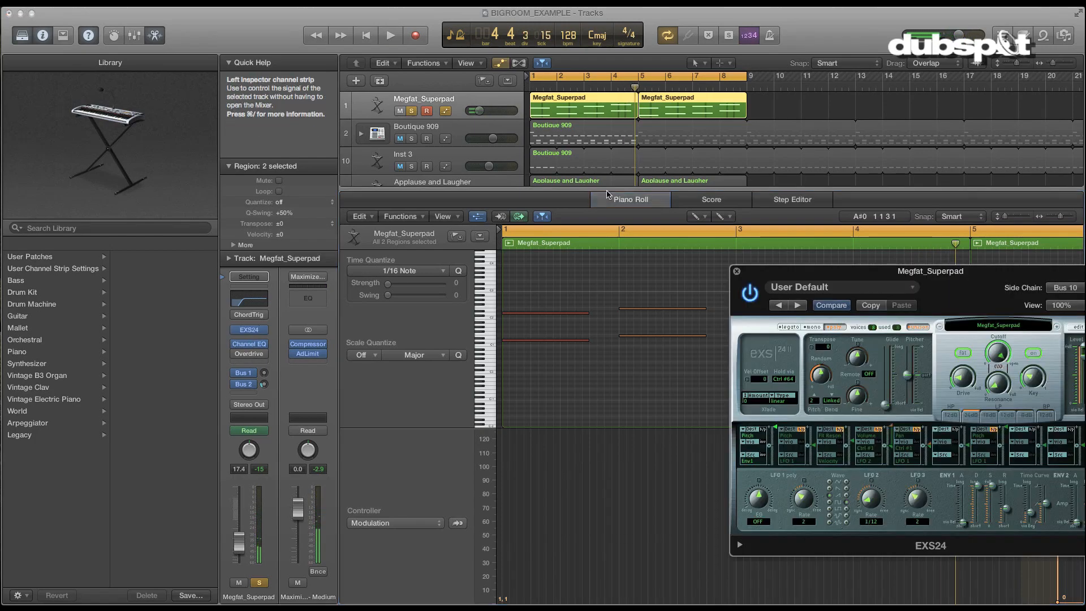
{"action": "left_click_drag", "start_coordinate": [948, 272], "coordinate": [227, 69]}
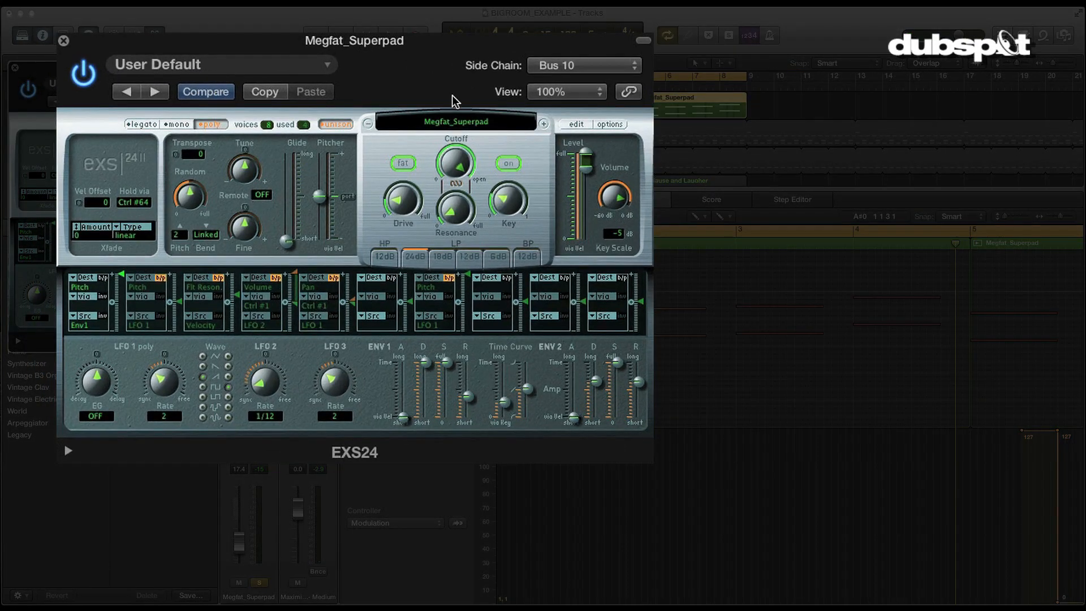
{"action": "left_click", "coordinate": [161, 277]}
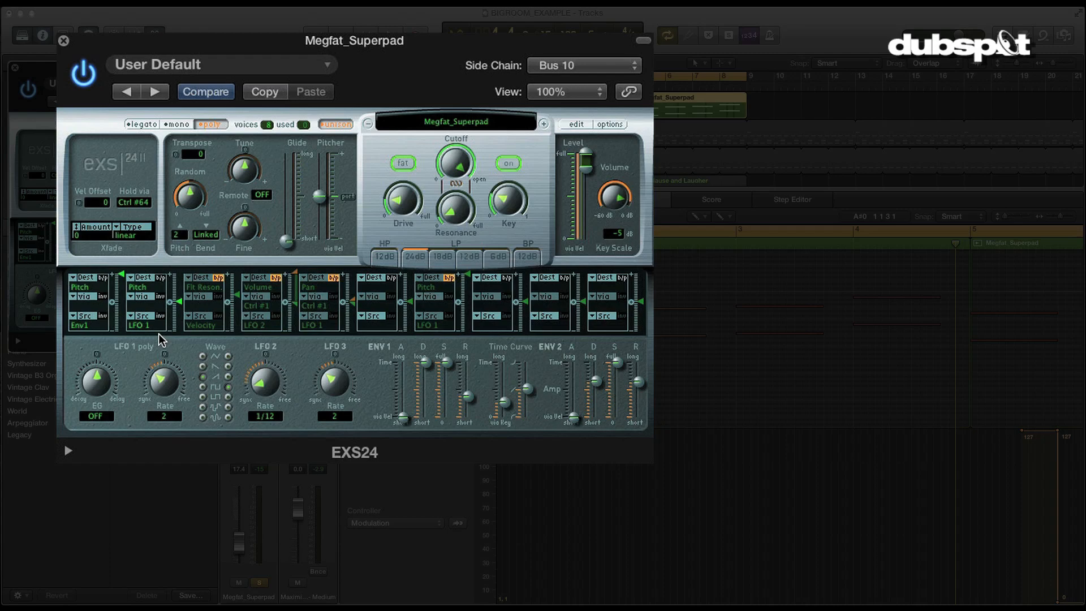
{"action": "left_click", "coordinate": [166, 279]}
{"action": "left_click", "coordinate": [166, 280]}
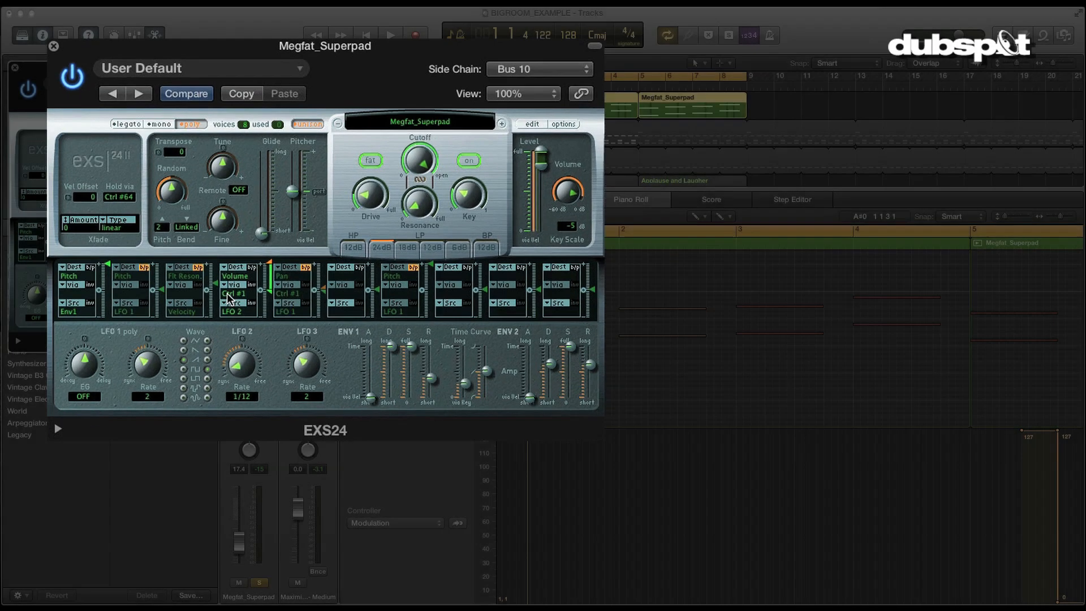
Select the first Megfat_Superpad region to show its modulation data, switch to the Pointer tool and play the pad
{"action": "scroll", "coordinate": [648, 483], "scroll_direction": "right", "scroll_amount": 5}
{"action": "scroll", "coordinate": [637, 482], "scroll_direction": "right", "scroll_amount": 10}
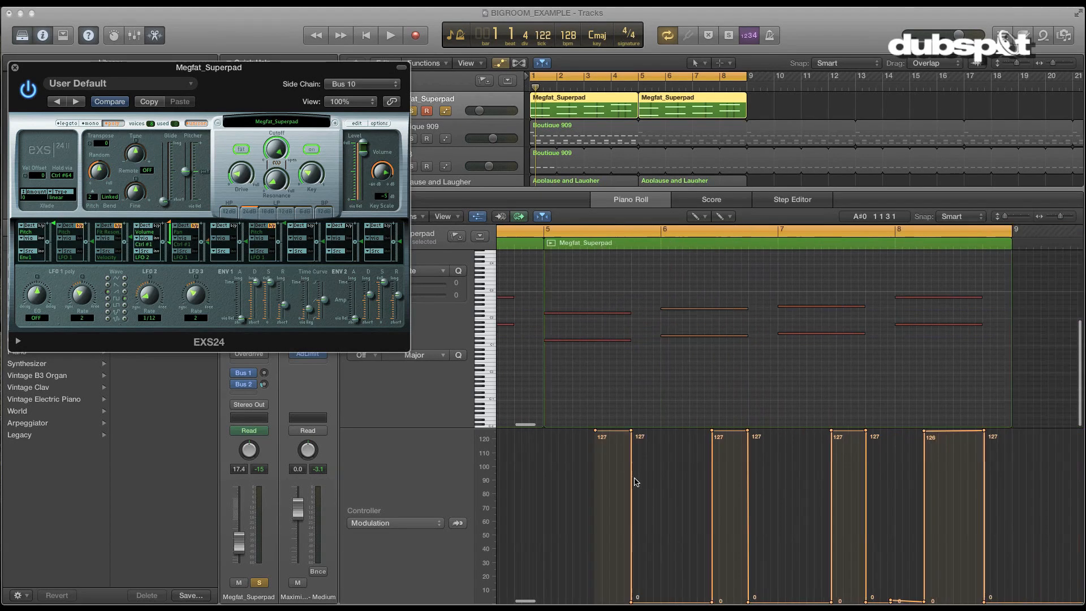
{"action": "scroll", "coordinate": [635, 482], "scroll_direction": "left", "scroll_amount": 5}
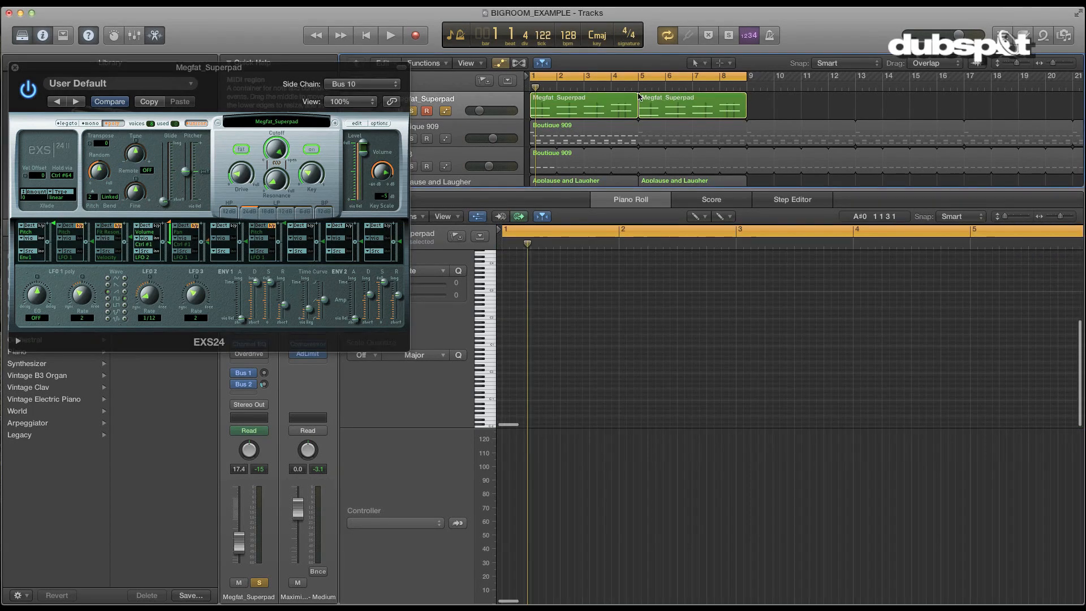
{"action": "left_click", "coordinate": [636, 97]}
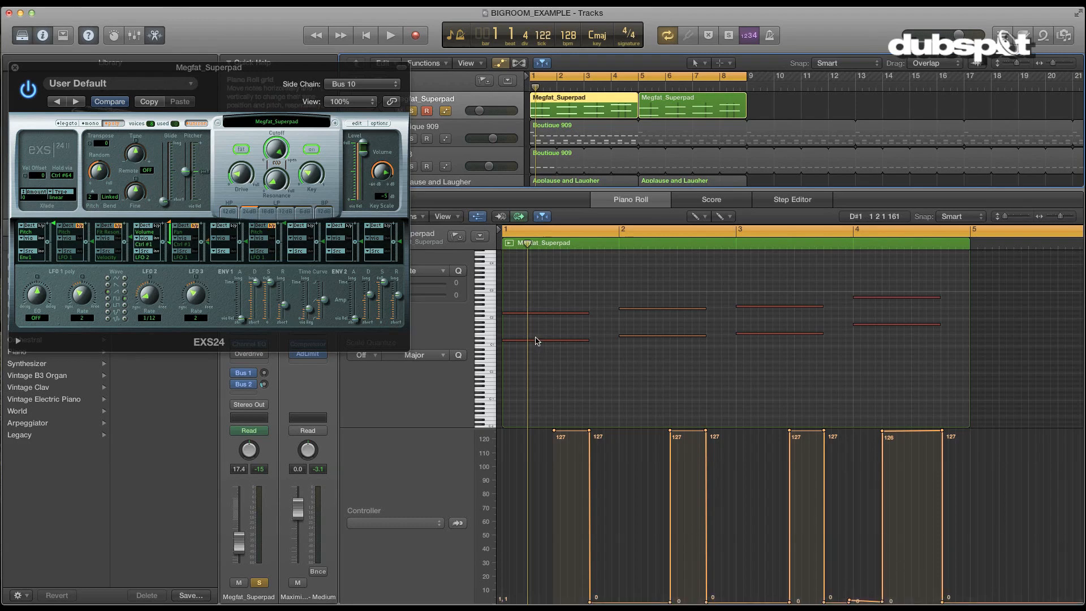
{"action": "key", "text": "t"}
{"action": "left_click", "coordinate": [558, 360]}
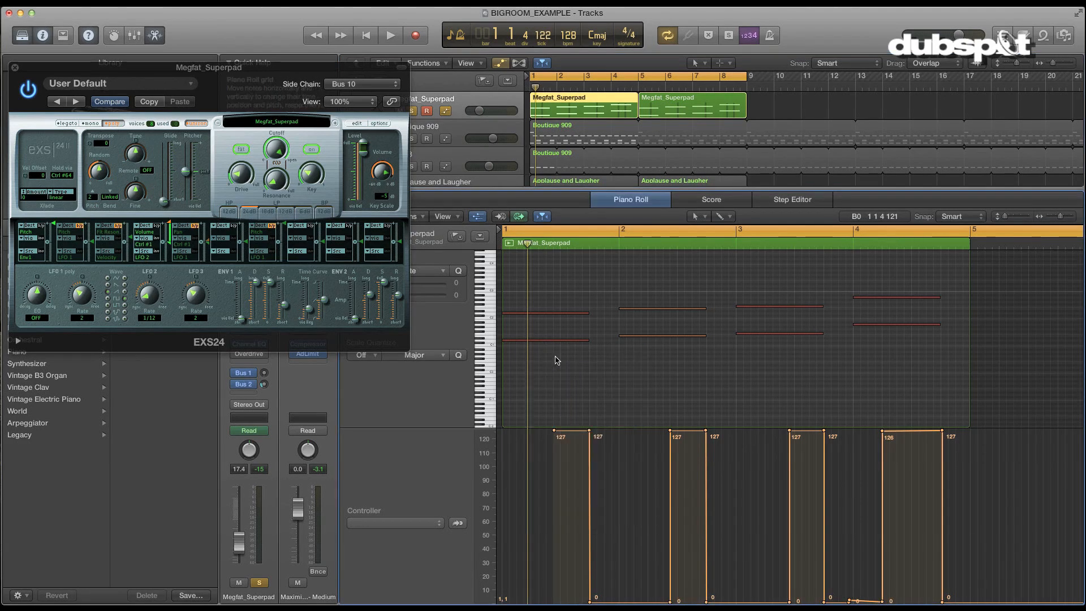
{"action": "key", "text": "space"}
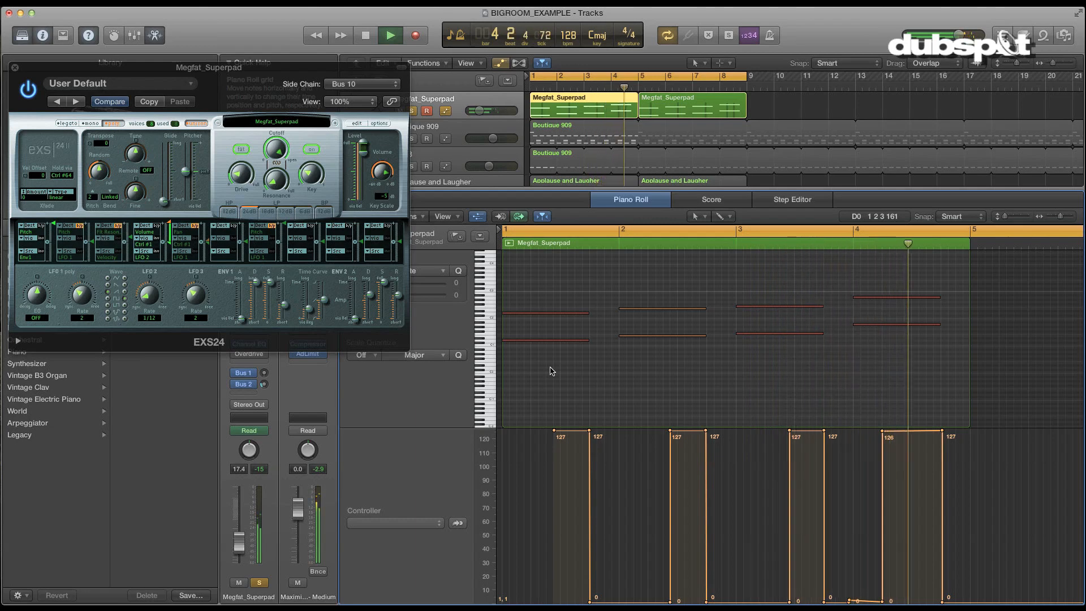
{"action": "key", "text": "space"}
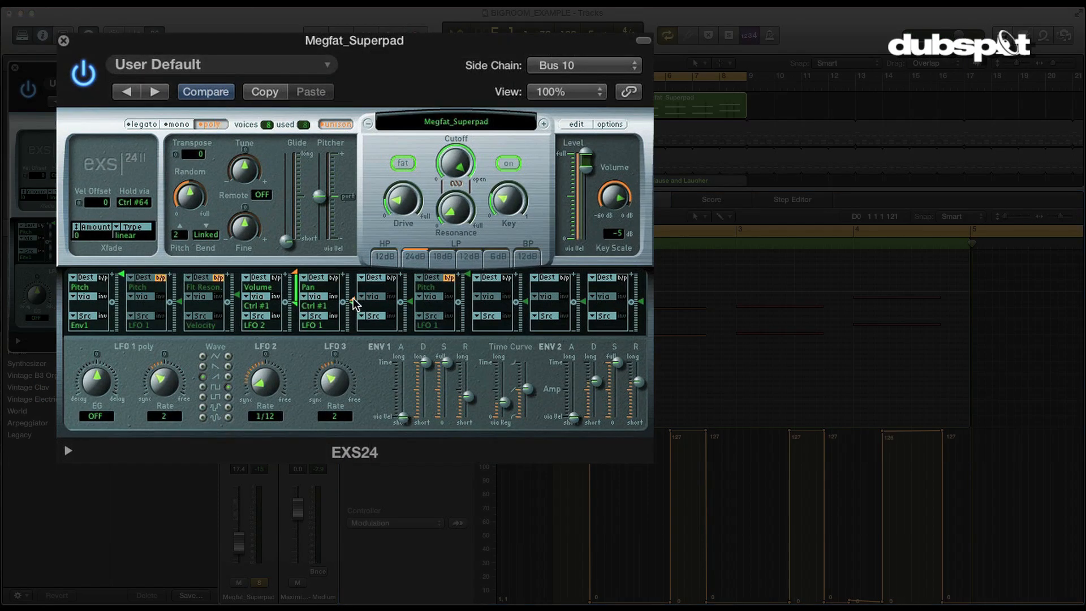
Raise the Pan routing's modulation amount to maximum, bypass that routing, and toggle the seventh routing, LFO 1 to Pitch, for comparison
{"action": "left_click_drag", "start_coordinate": [352, 309], "coordinate": [354, 259]}
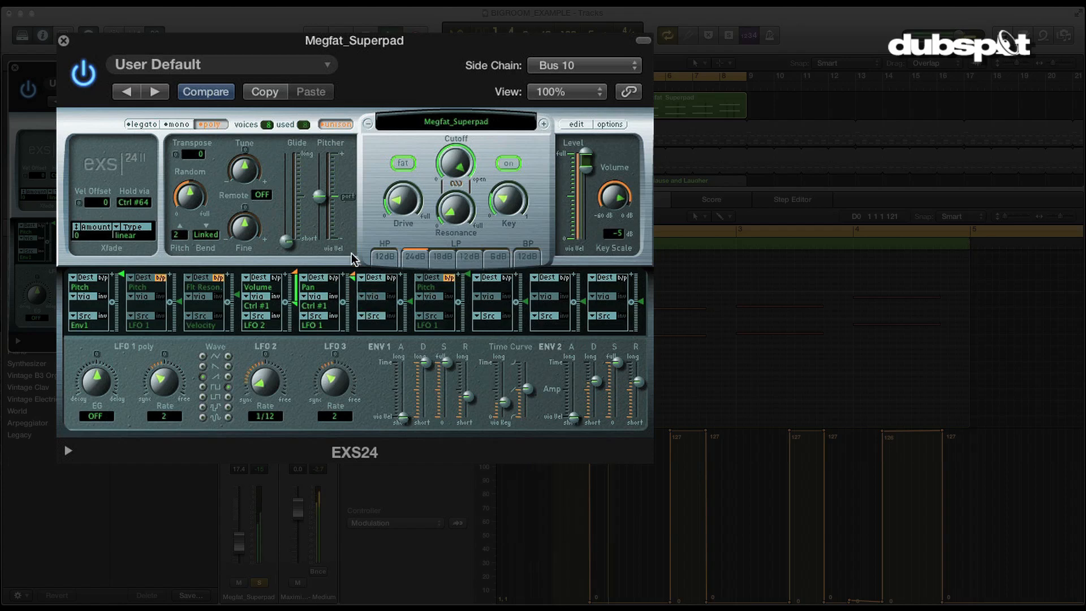
{"action": "left_click", "coordinate": [334, 277]}
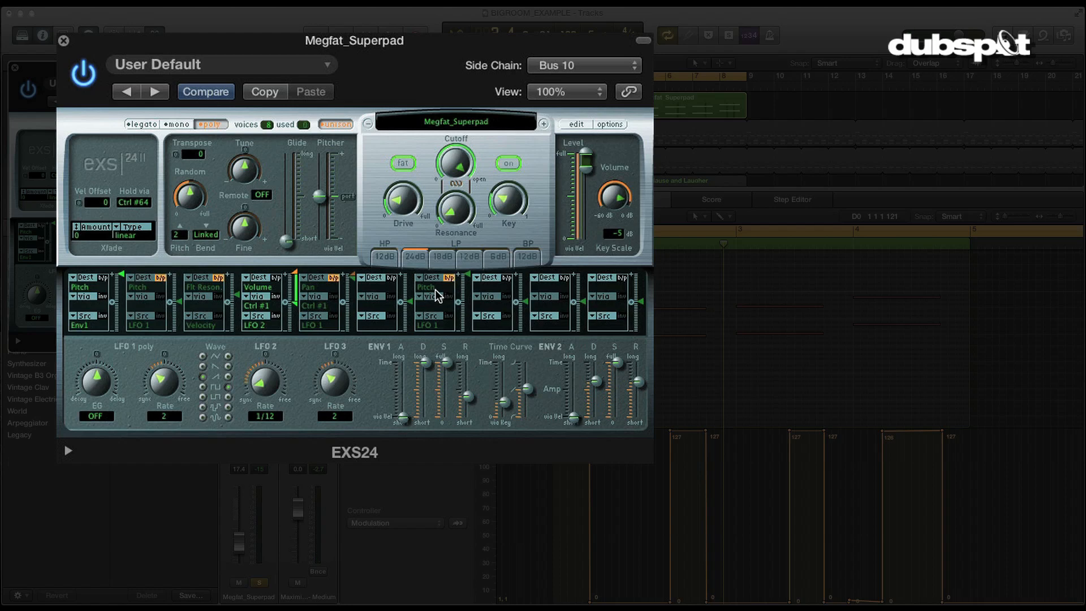
{"action": "left_click", "coordinate": [450, 278]}
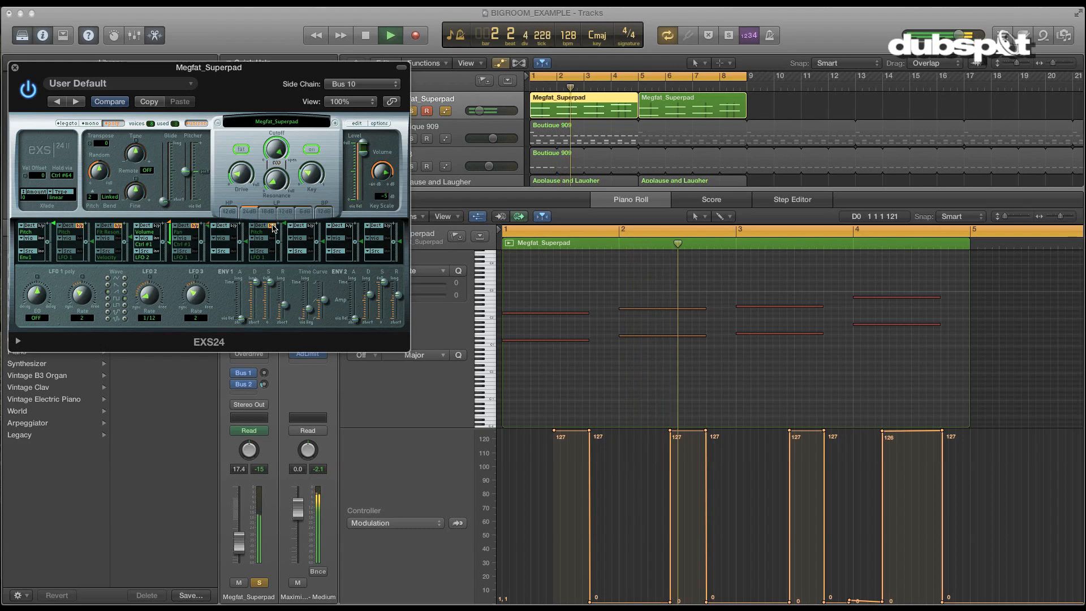
Play the second Megfat_Superpad region looped over bars 7 to 9 with automation shown, and return the cycle to start at bar 1
{"action": "key", "text": "space"}
{"action": "left_click_drag", "start_coordinate": [695, 78], "coordinate": [749, 79]}
{"action": "left_click", "coordinate": [702, 108]}
{"action": "key", "text": "a"}
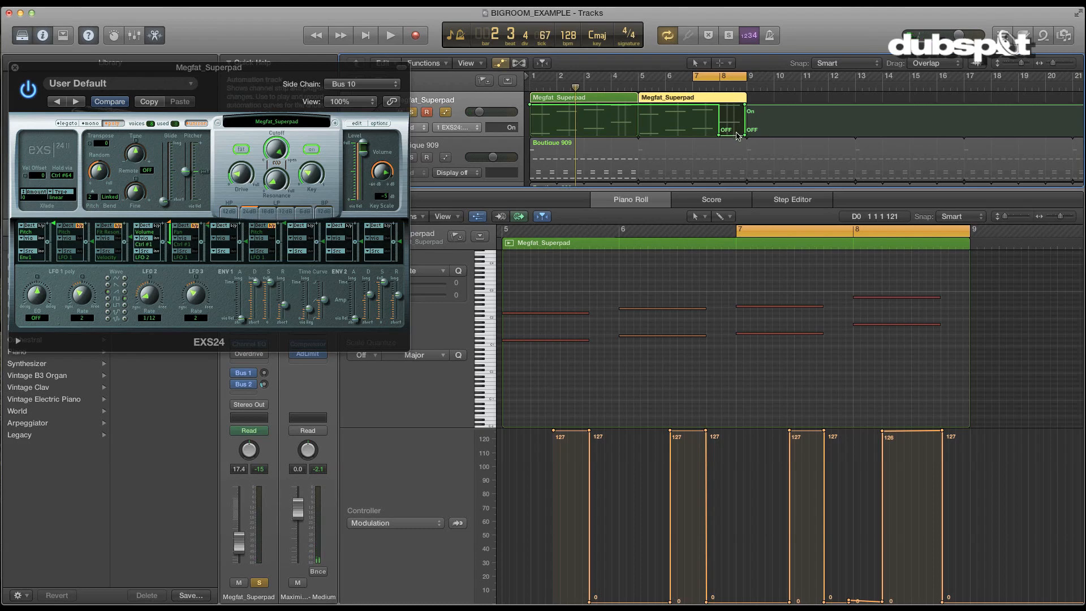
{"action": "key", "text": "space"}
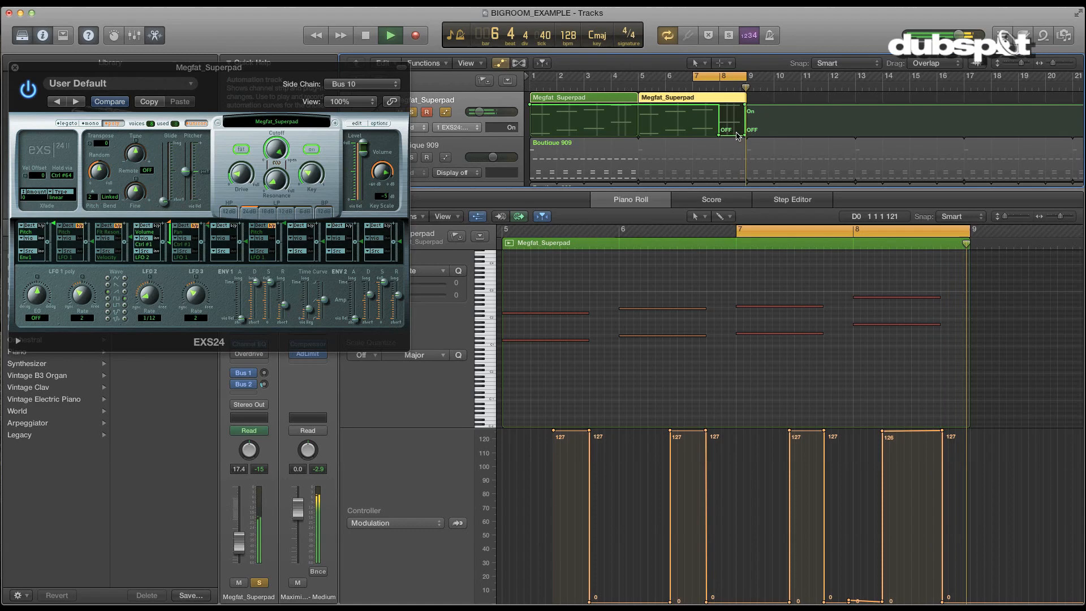
{"action": "key", "text": "space"}
{"action": "left_click", "coordinate": [532, 77], "text": "shift"}
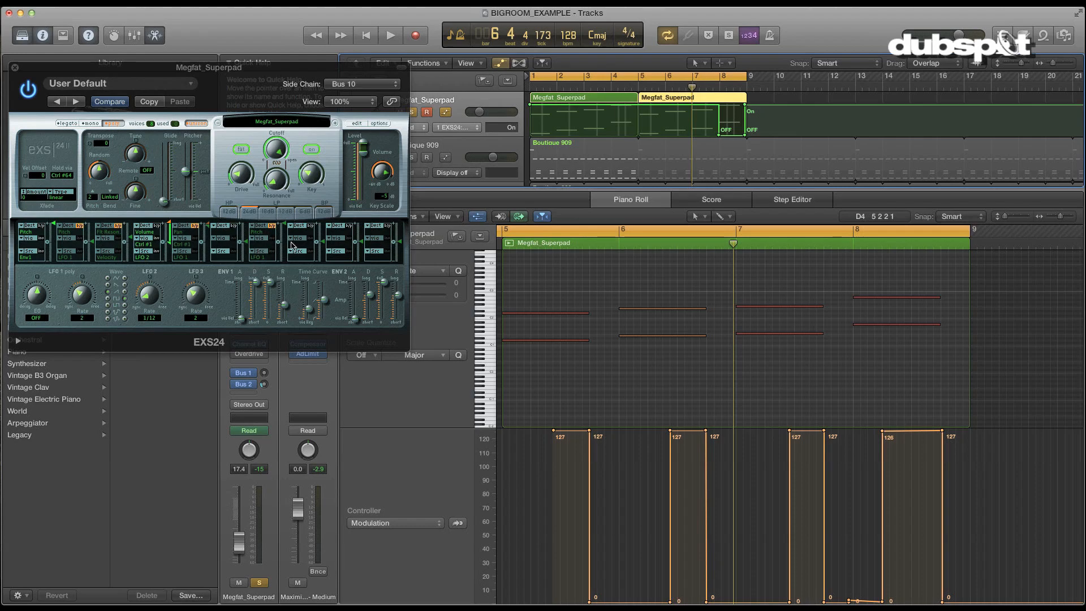
Close the pad's EXS24 window and unsolo the Megfat_Superpad track, with all tracks shown in compact rows
{"action": "left_click", "coordinate": [15, 68]}
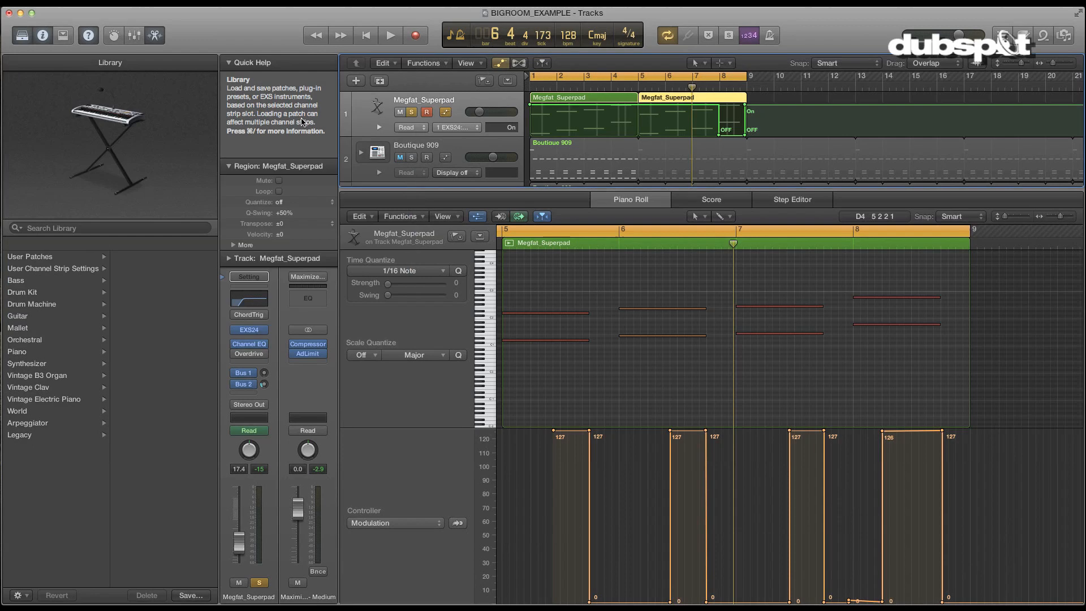
{"action": "scroll", "coordinate": [400, 102], "scroll_direction": "down", "scroll_amount": 8}
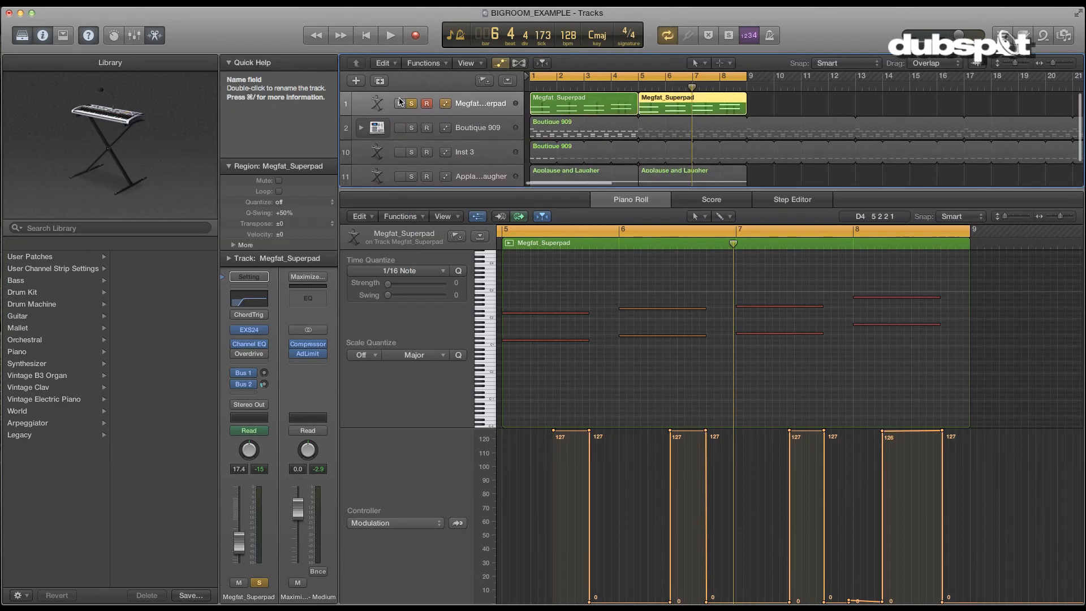
{"action": "left_click", "coordinate": [411, 100]}
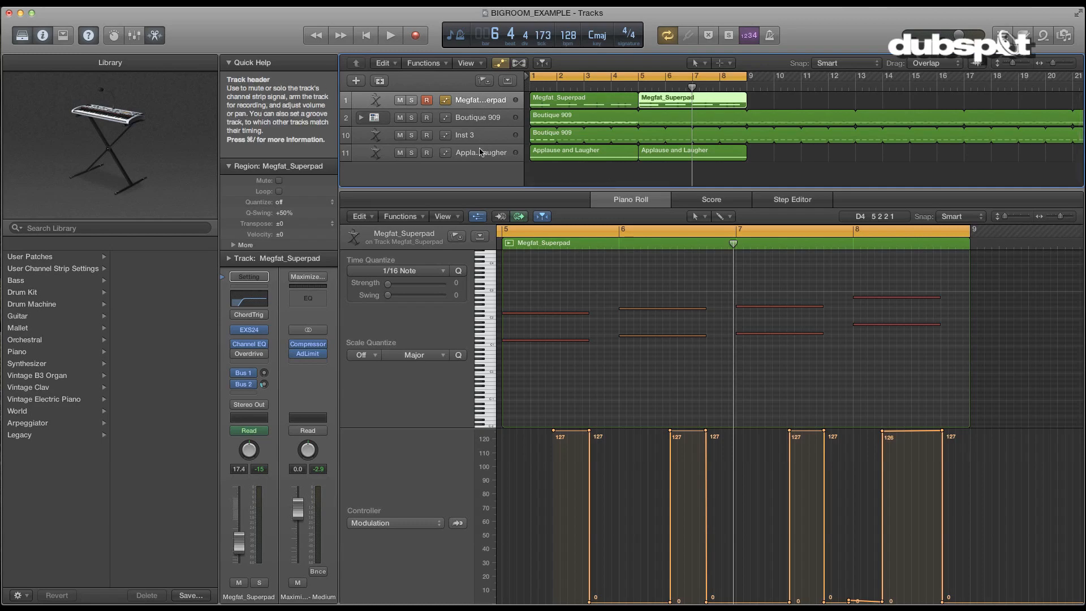
Select the Boutique 909 region on the Inst 3 track, solo the track and play it
{"action": "left_click", "coordinate": [587, 141]}
{"action": "key", "text": "s"}
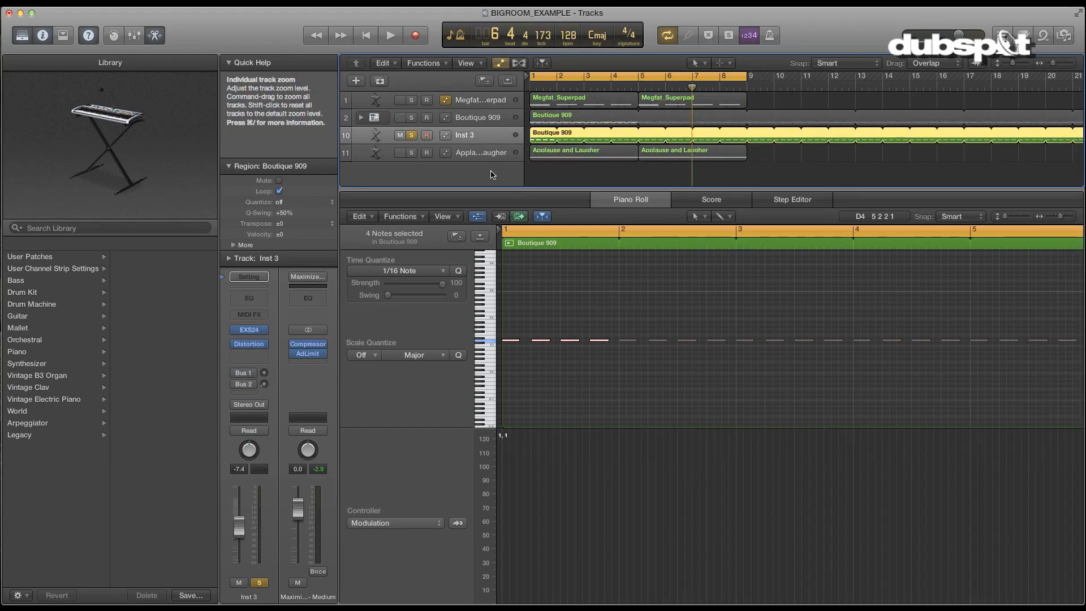
{"action": "key", "text": "s"}
{"action": "key", "text": "s"}
{"action": "key", "text": "space"}
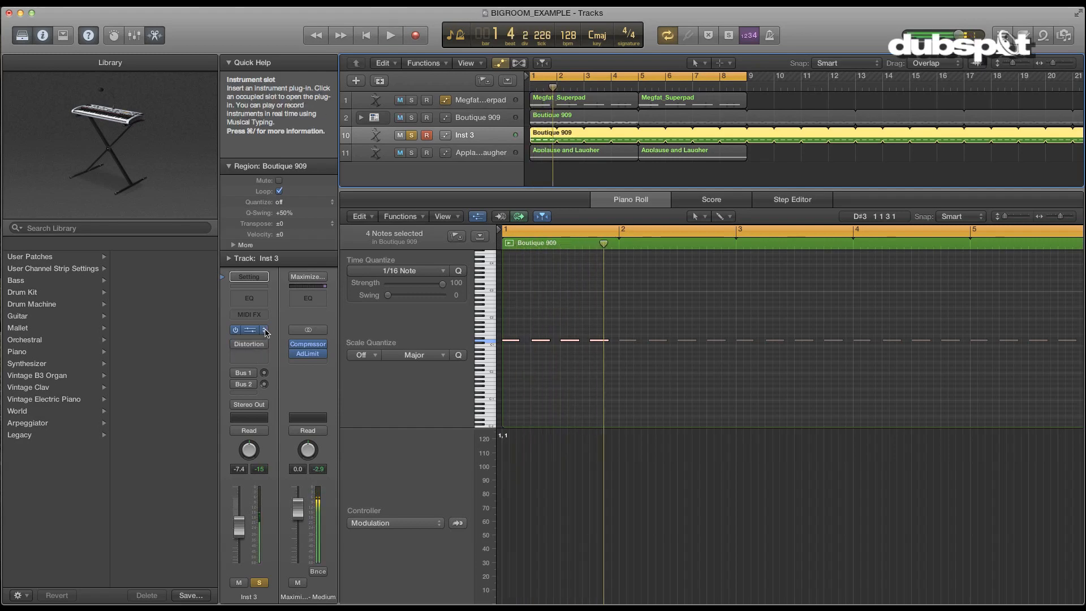
Open Inst 3's EXS24 and set the via source of its second routing, Env1 to Pitch, to none (---)
{"action": "left_click", "coordinate": [249, 329]}
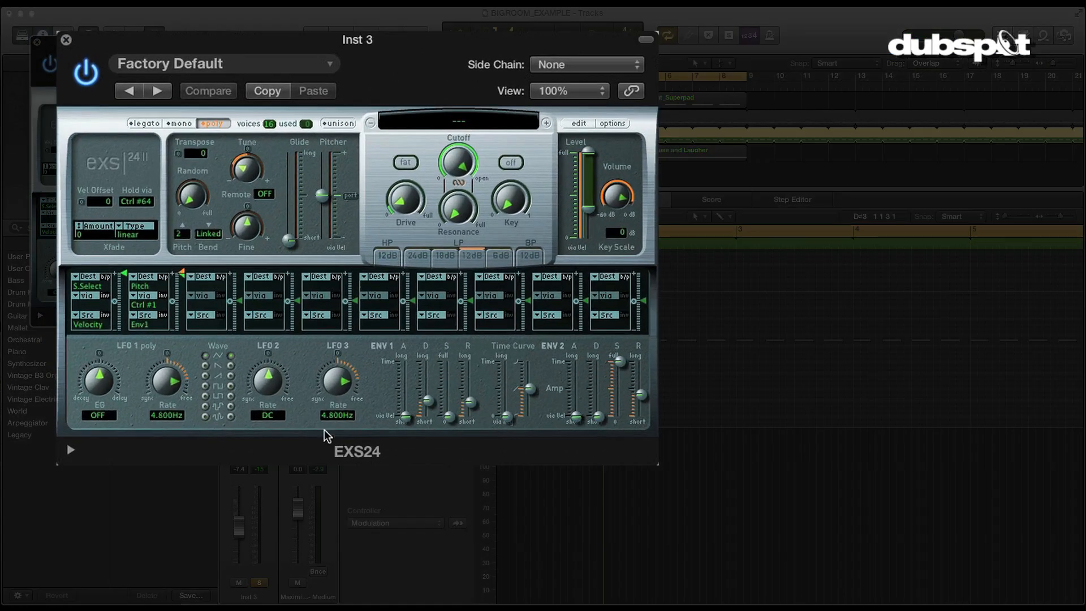
{"action": "left_click", "coordinate": [141, 310]}
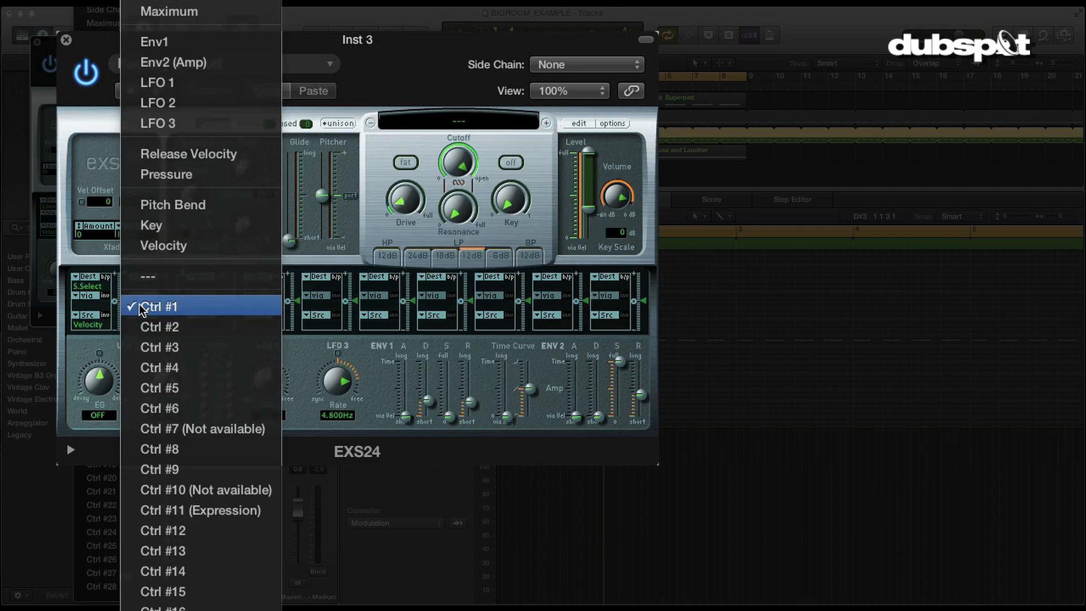
{"action": "left_click", "coordinate": [198, 271]}
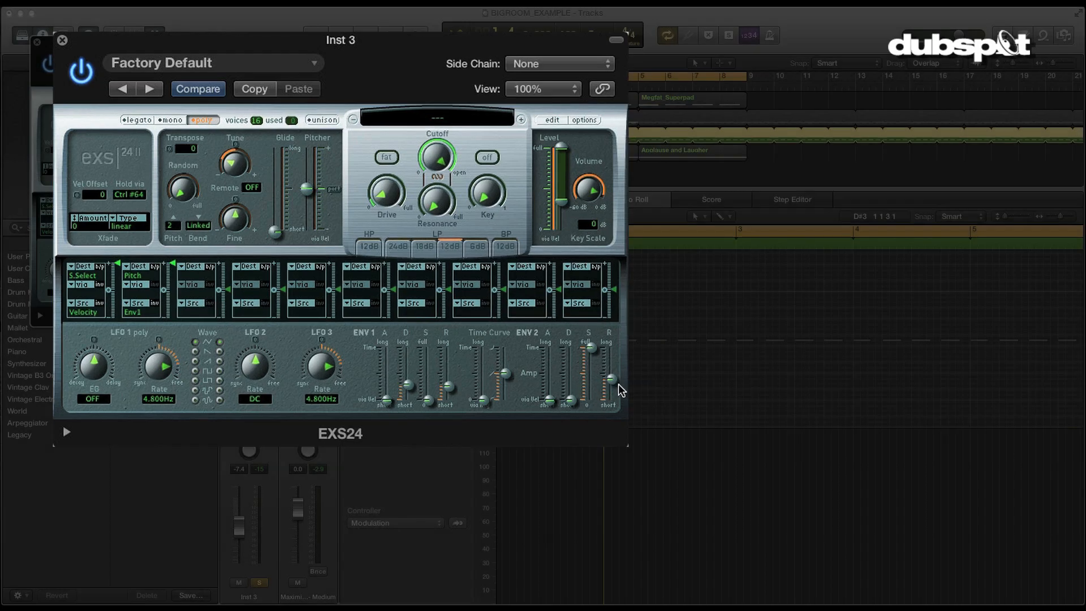
Play the Inst 3 part and move its four selected Boutique 909 notes slightly down in the Piano Roll
{"action": "key", "text": "space"}
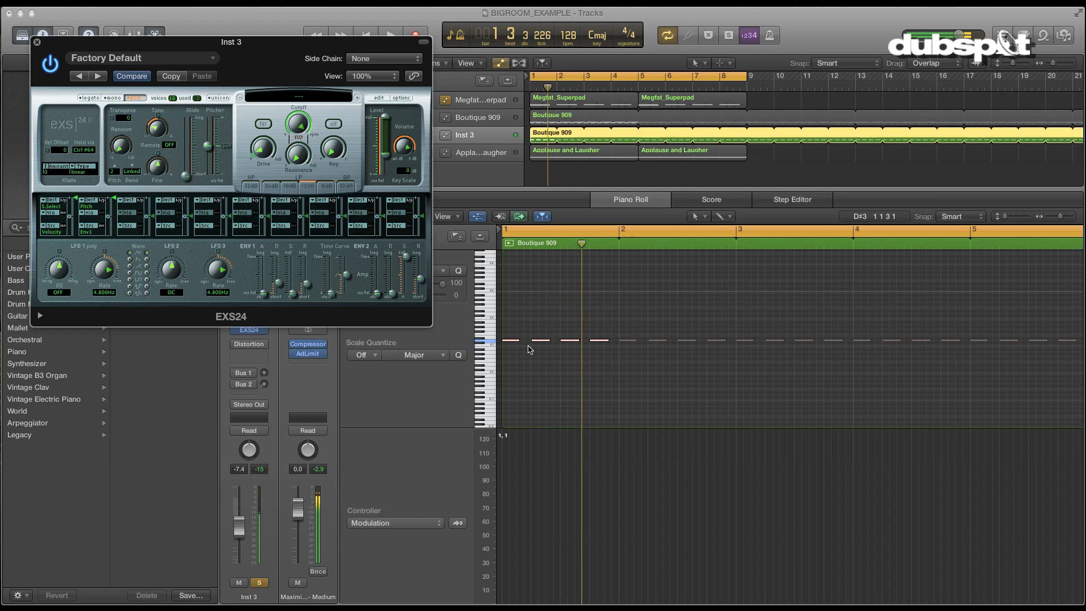
{"action": "left_click", "coordinate": [528, 346]}
{"action": "left_click_drag", "start_coordinate": [511, 340], "coordinate": [512, 342]}
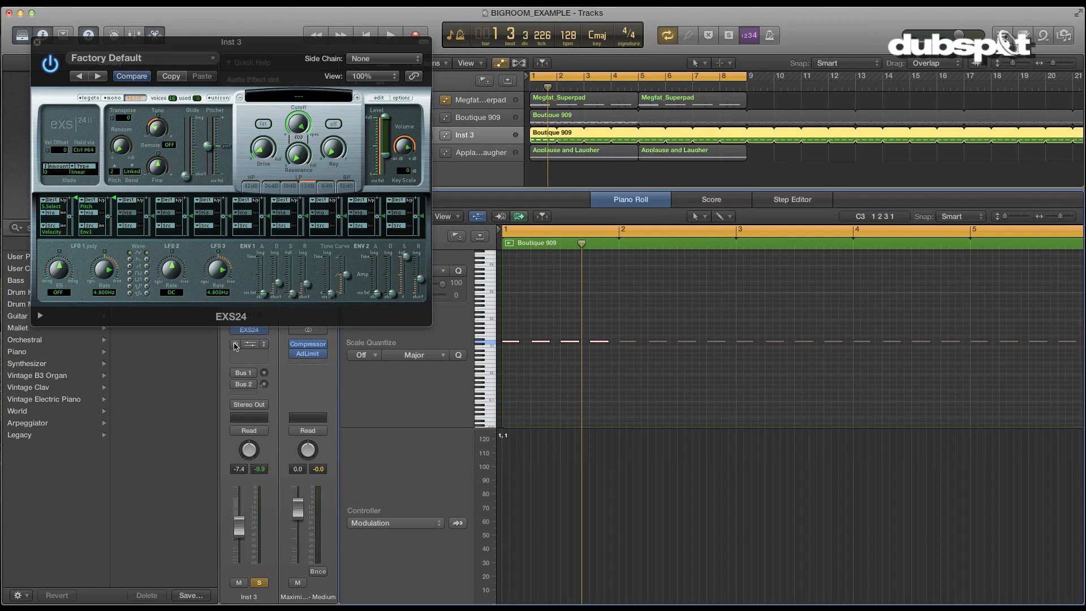
Open the Distortion effect on Inst 3, switch it on and play the track
{"action": "left_click", "coordinate": [252, 345]}
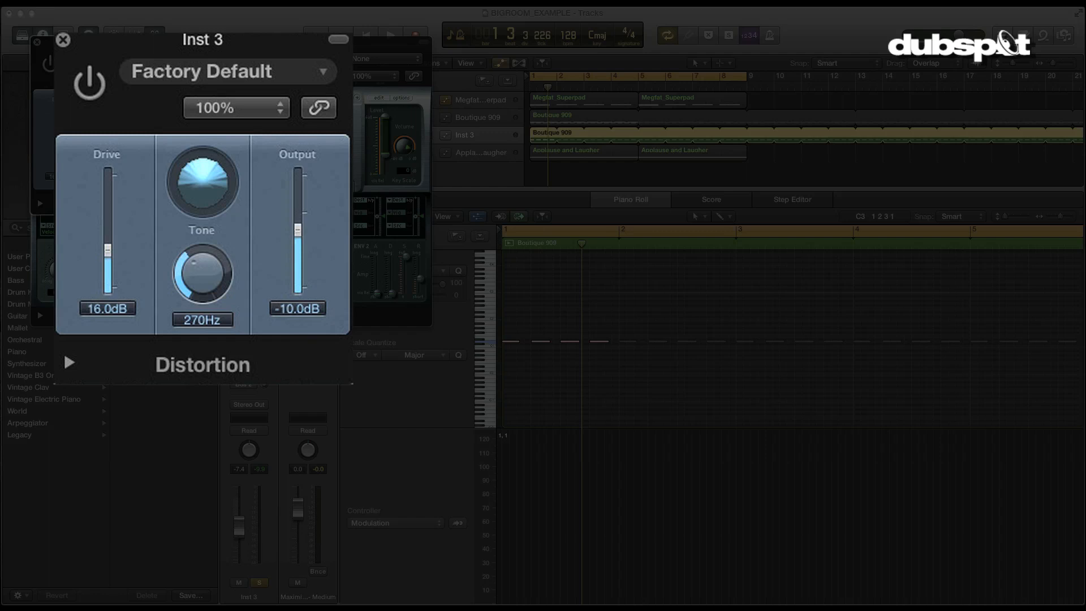
{"action": "left_click", "coordinate": [90, 83]}
{"action": "key", "text": "space"}
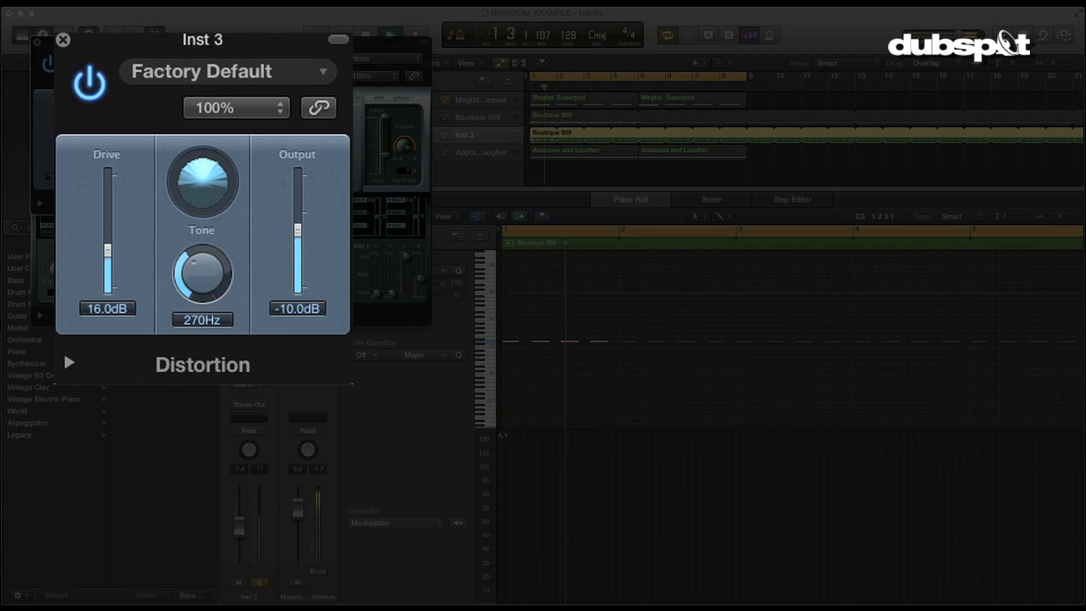
Sweep the Distortion's Tone up to 20000 Hz, lower it to 200 Hz, and close the plug-in windows
{"action": "left_click_drag", "start_coordinate": [218, 274], "coordinate": [252, 107]}
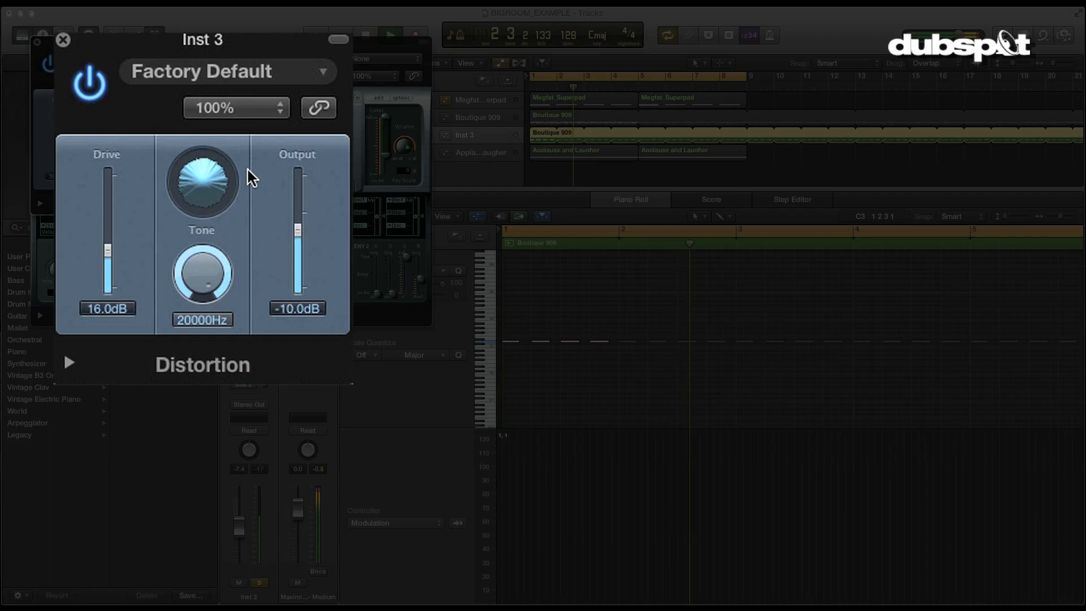
{"action": "left_click_drag", "start_coordinate": [251, 179], "coordinate": [220, 274]}
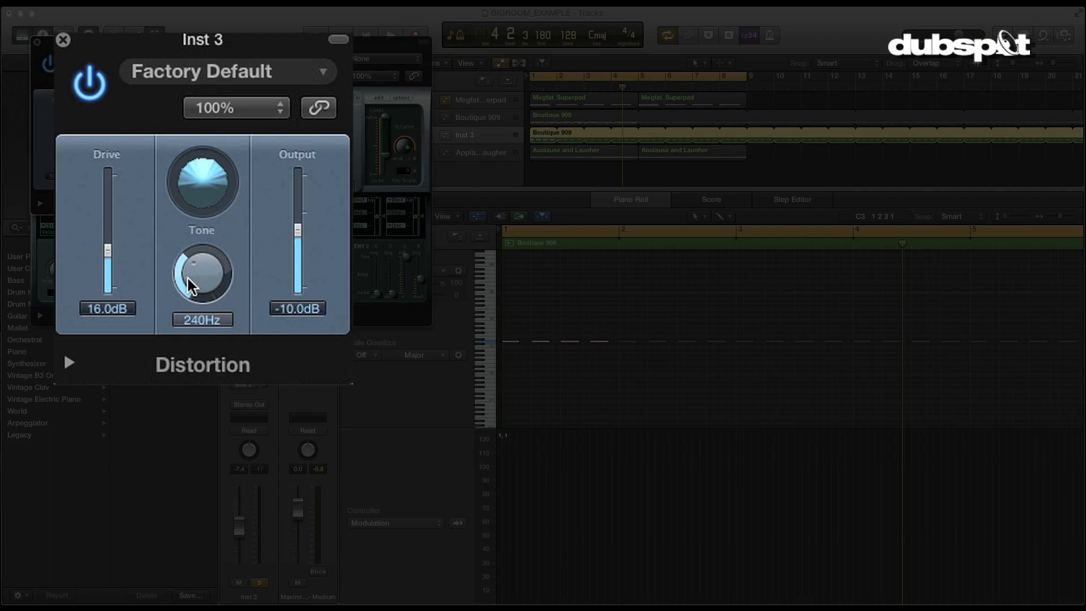
{"action": "key", "text": "space"}
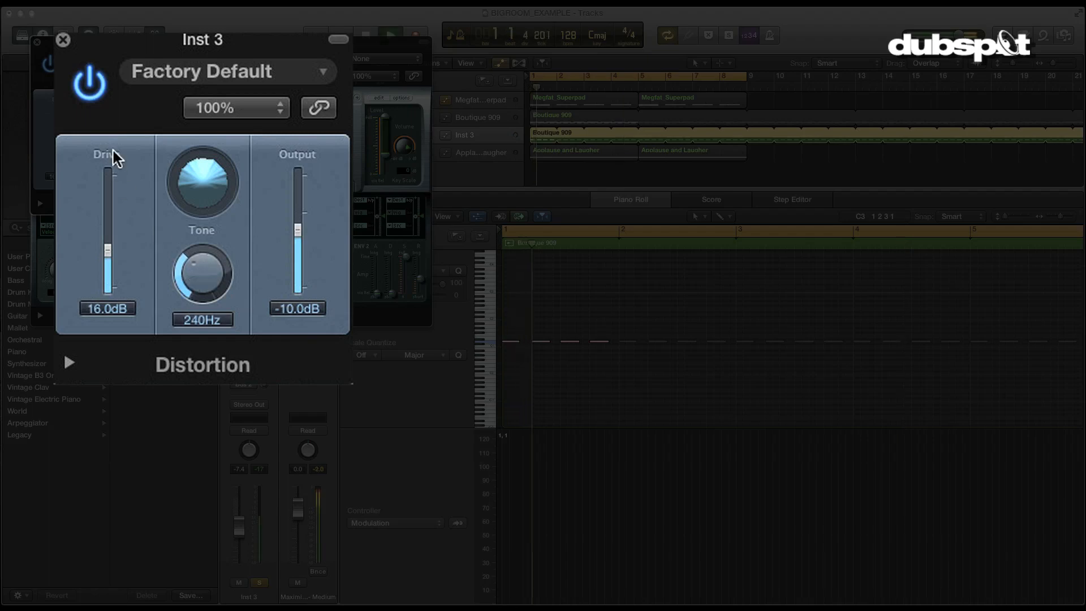
{"action": "mouse_move", "coordinate": [204, 276]}
{"action": "left_mouse_down"}
{"action": "mouse_move", "coordinate": [214, 298]}
{"action": "mouse_move", "coordinate": [219, 287]}
{"action": "left_mouse_up"}
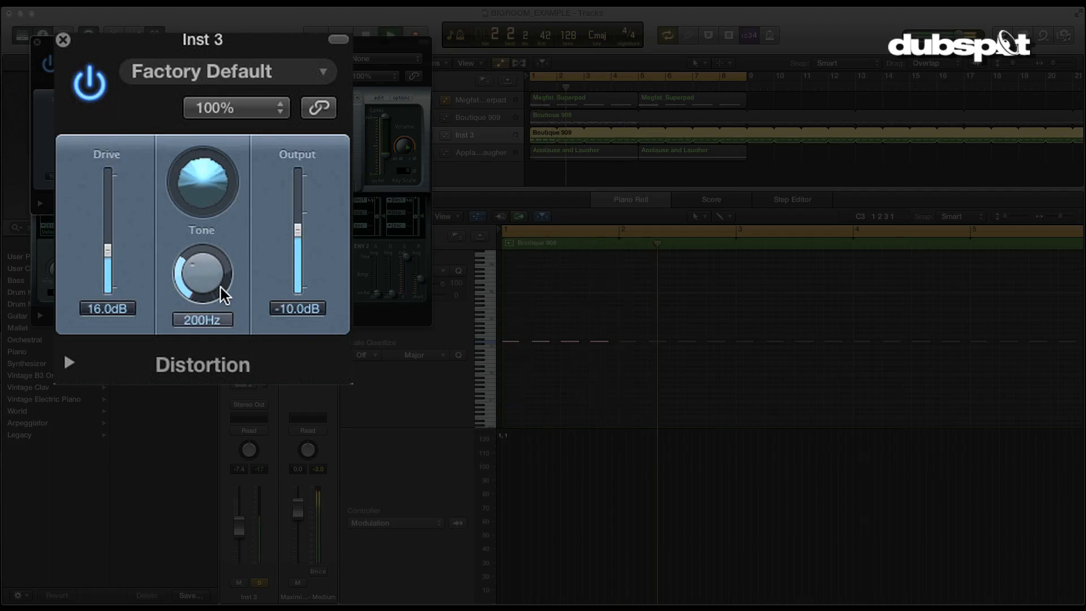
{"action": "key", "text": "space"}
{"action": "left_click", "coordinate": [38, 42]}
{"action": "left_click", "coordinate": [37, 41]}
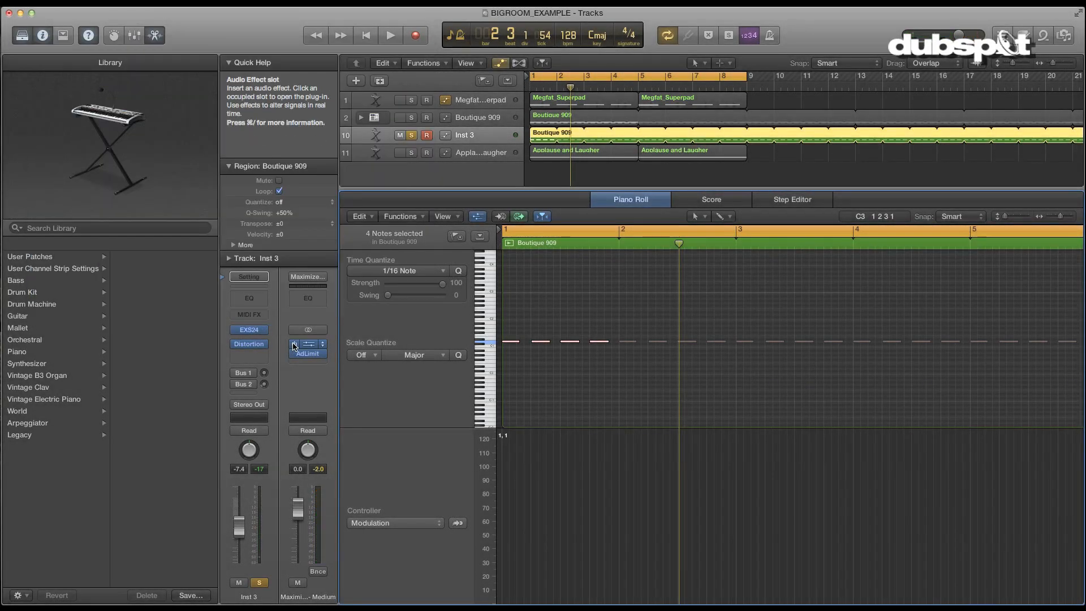
Unsolo Inst 3 and play the full mix with the track muted and unmuted for comparison
{"action": "left_click", "coordinate": [411, 135]}
{"action": "left_click", "coordinate": [400, 135]}
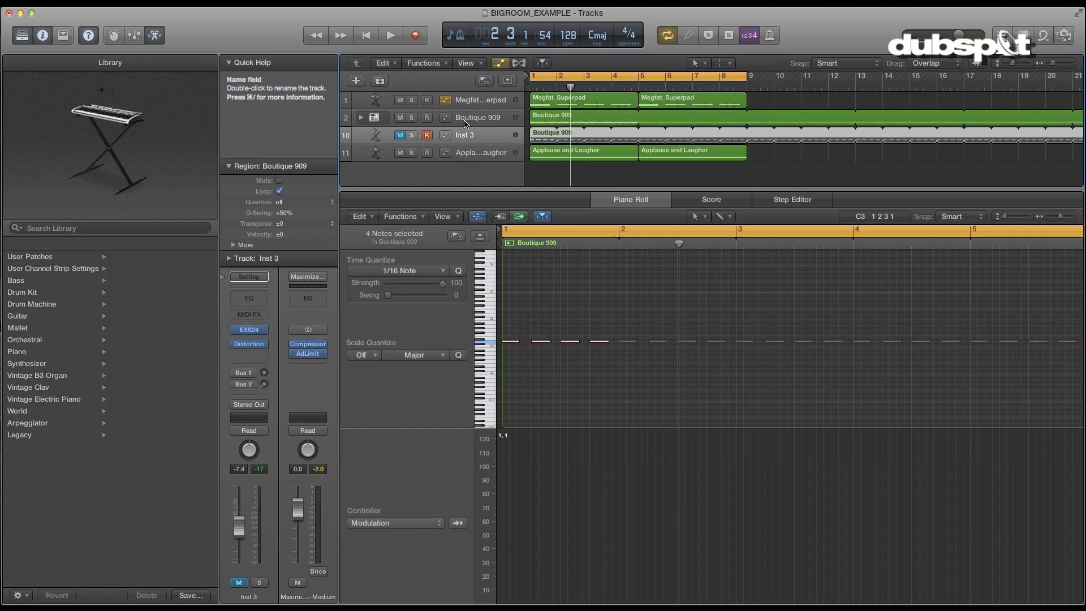
{"action": "key", "text": "space"}
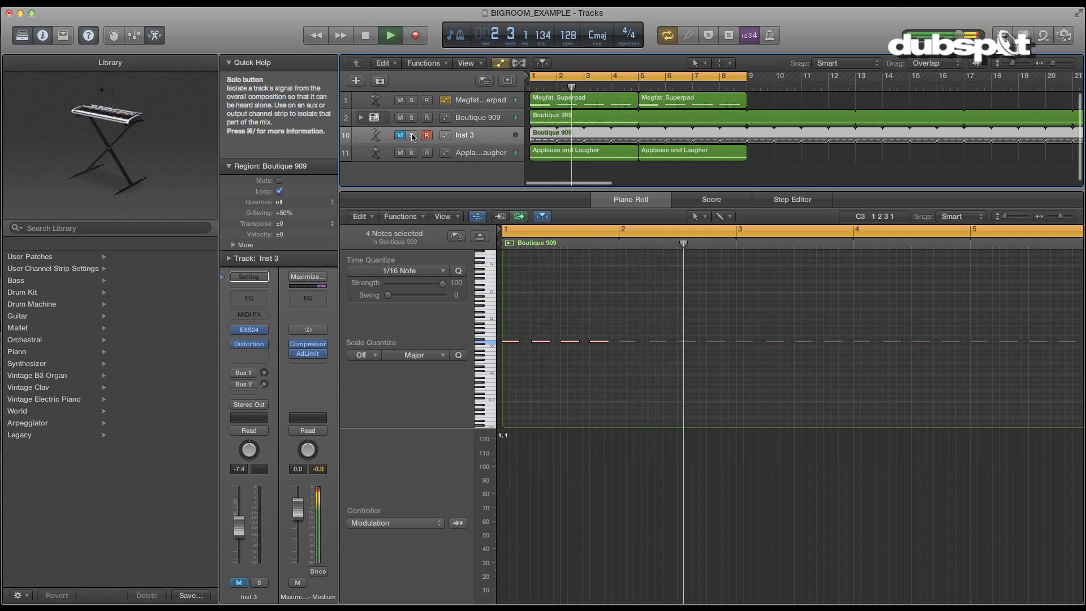
{"action": "left_click", "coordinate": [402, 134]}
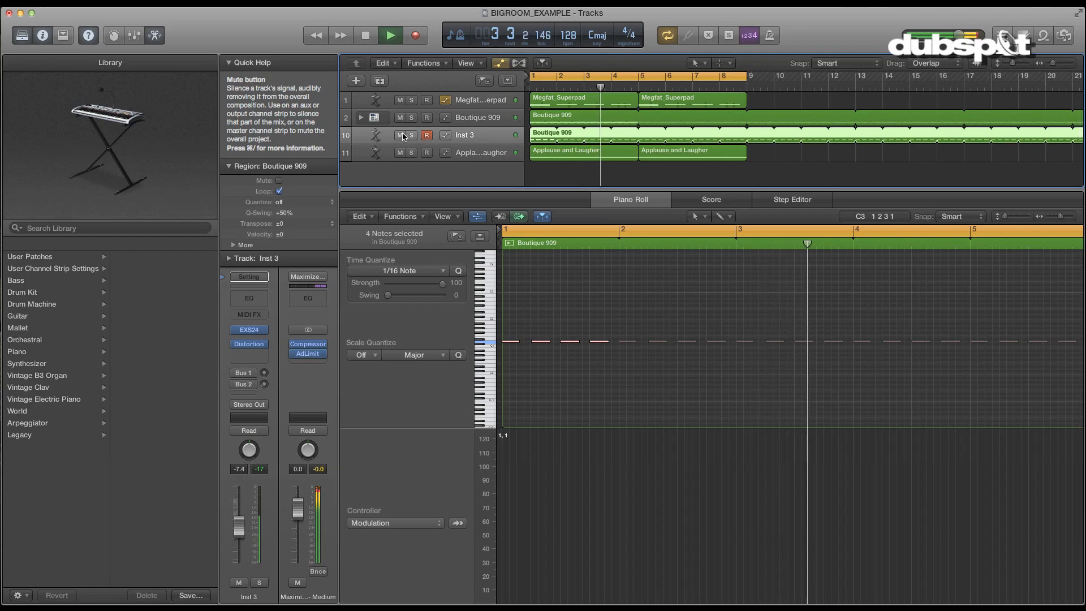
{"action": "key", "text": "space"}
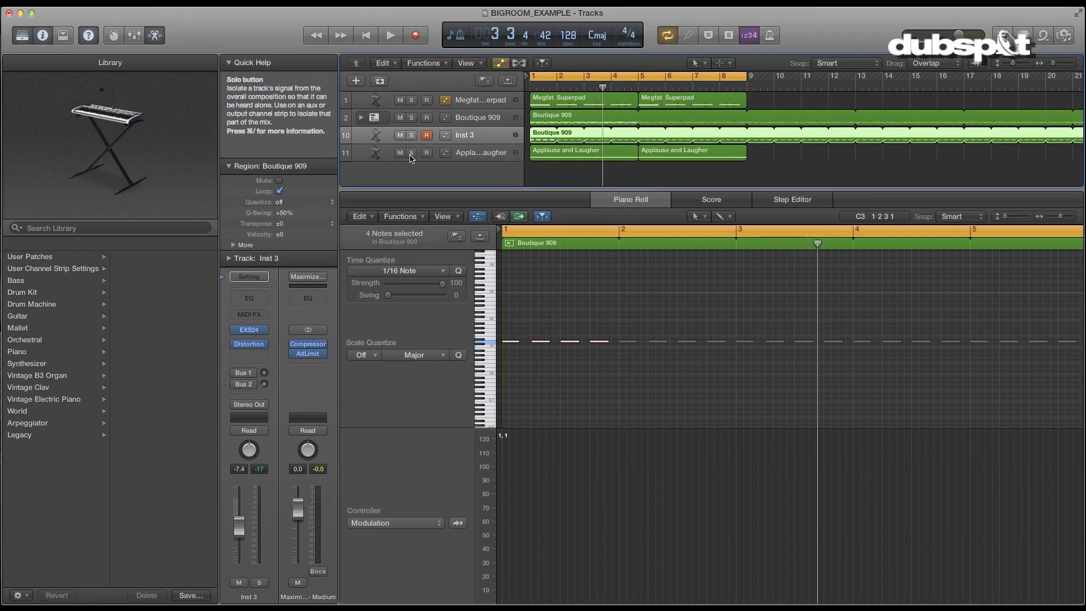
Solo and select the Applause and Laugher track, and play it from the start of the project
{"action": "left_click", "coordinate": [411, 153]}
{"action": "left_click", "coordinate": [488, 154]}
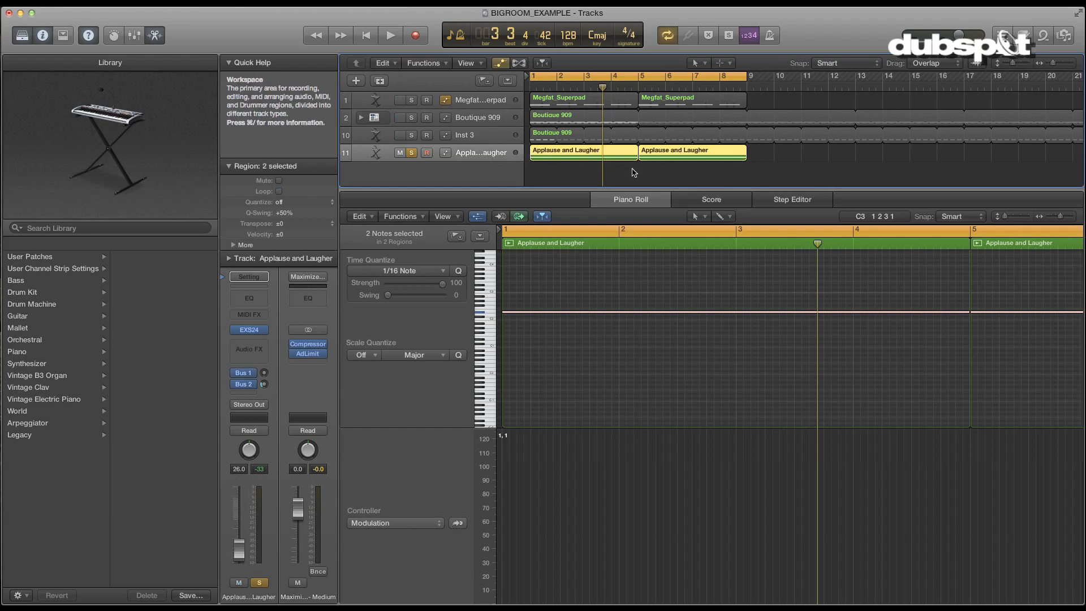
{"action": "key", "text": "Return"}
{"action": "key", "text": "space"}
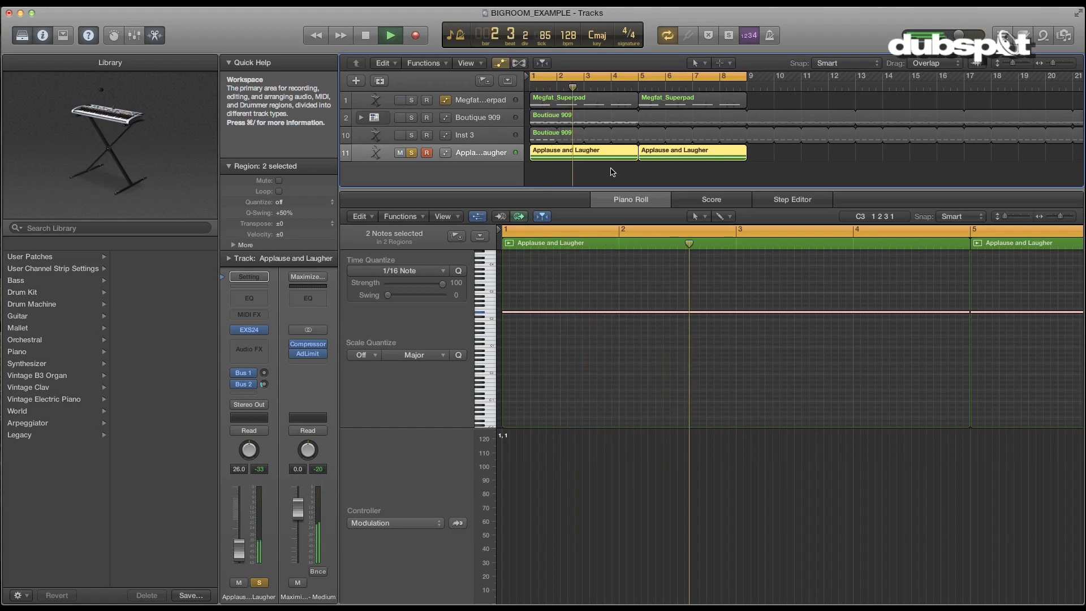
{"action": "key", "text": "space"}
Open the EXS24 on the Applause and Laugher track and bypass its first four modulation routings
{"action": "left_click", "coordinate": [250, 331]}
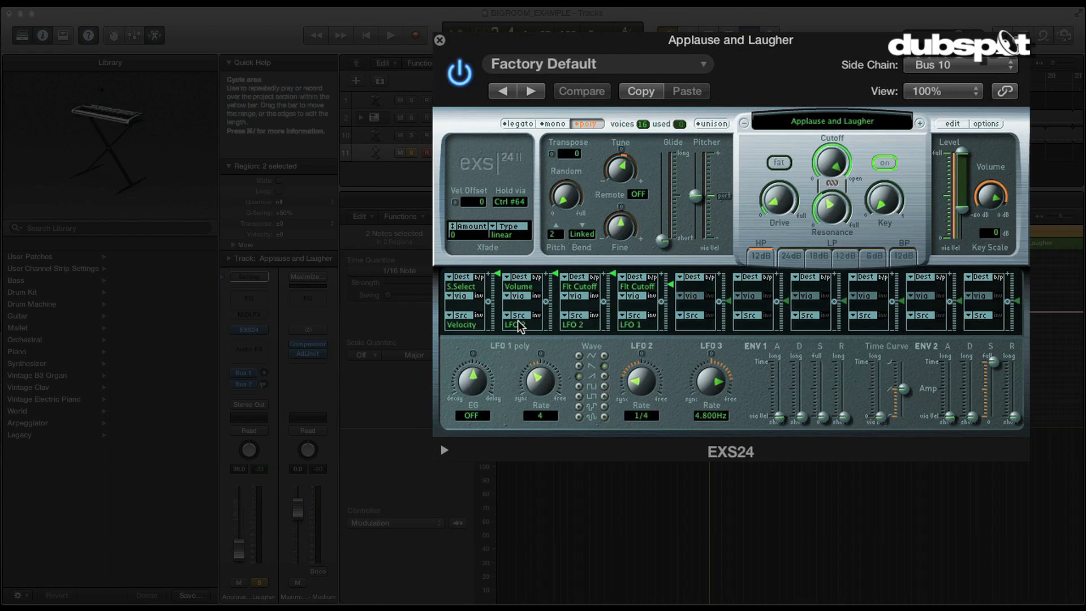
{"action": "left_click", "coordinate": [479, 277]}
{"action": "left_click", "coordinate": [537, 277]}
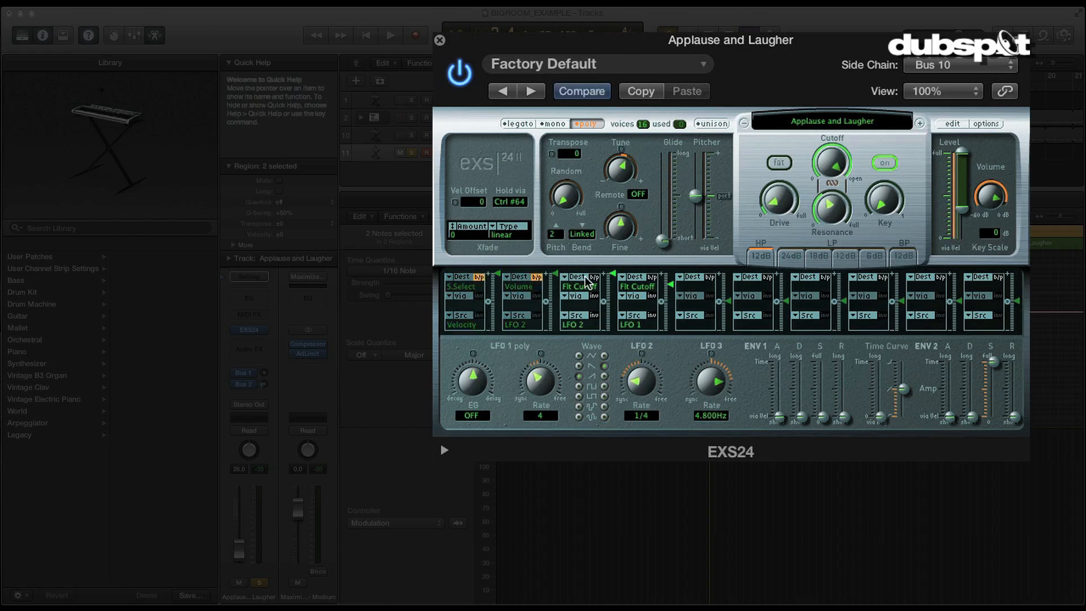
{"action": "left_click", "coordinate": [595, 277]}
{"action": "left_click", "coordinate": [654, 277]}
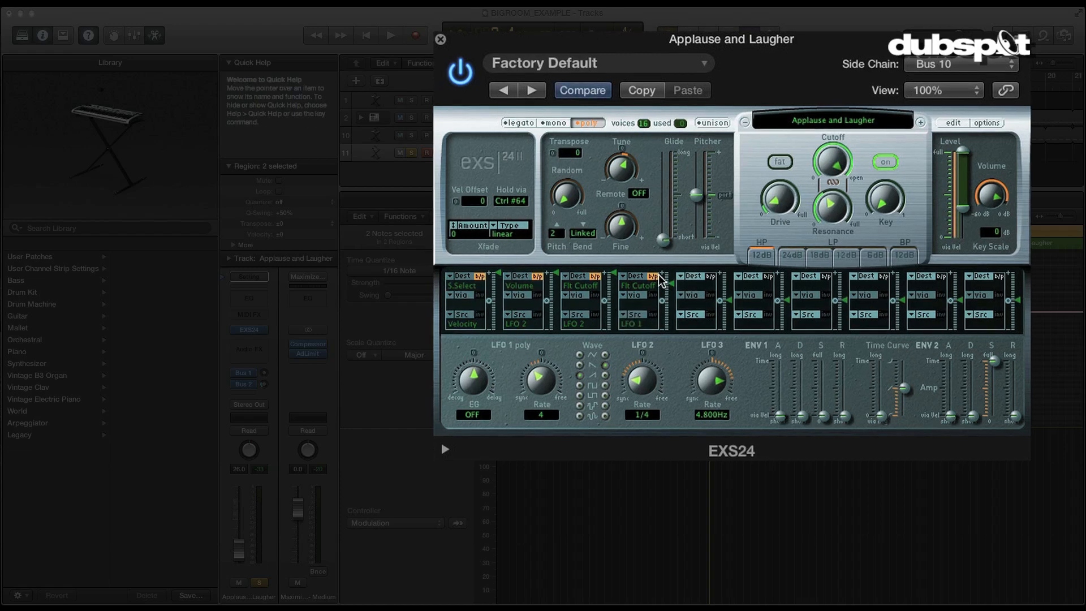
Browse the sampler instrument list to Ambient Environments and reselect Applause and Laugher
{"action": "left_click", "coordinate": [829, 121]}
{"action": "scroll", "coordinate": [872, 305], "scroll_direction": "down", "scroll_amount": 12}
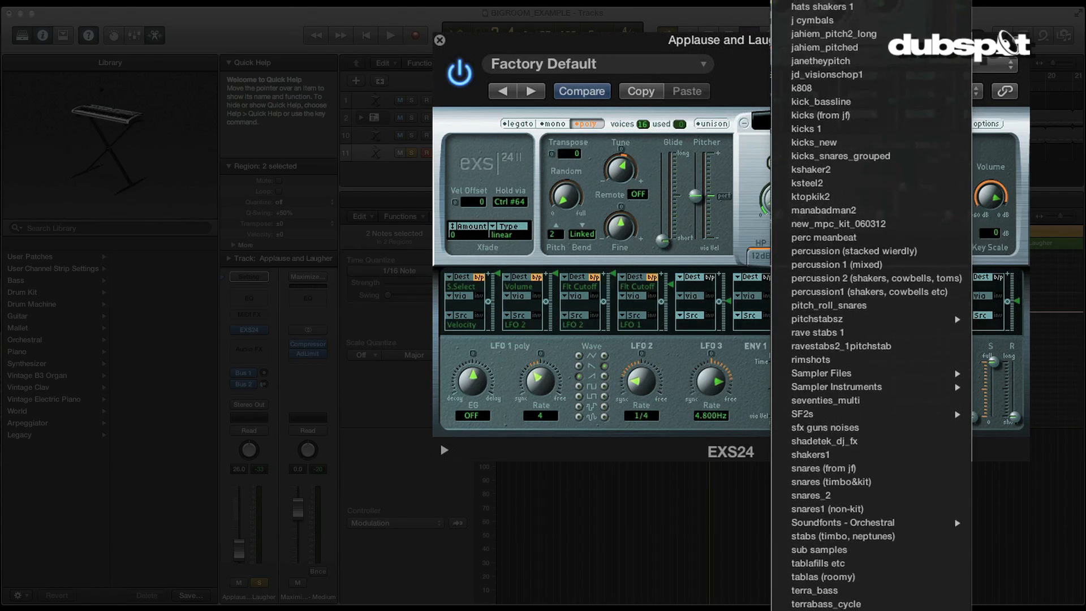
{"action": "scroll", "coordinate": [942, 566], "scroll_direction": "down", "scroll_amount": 1}
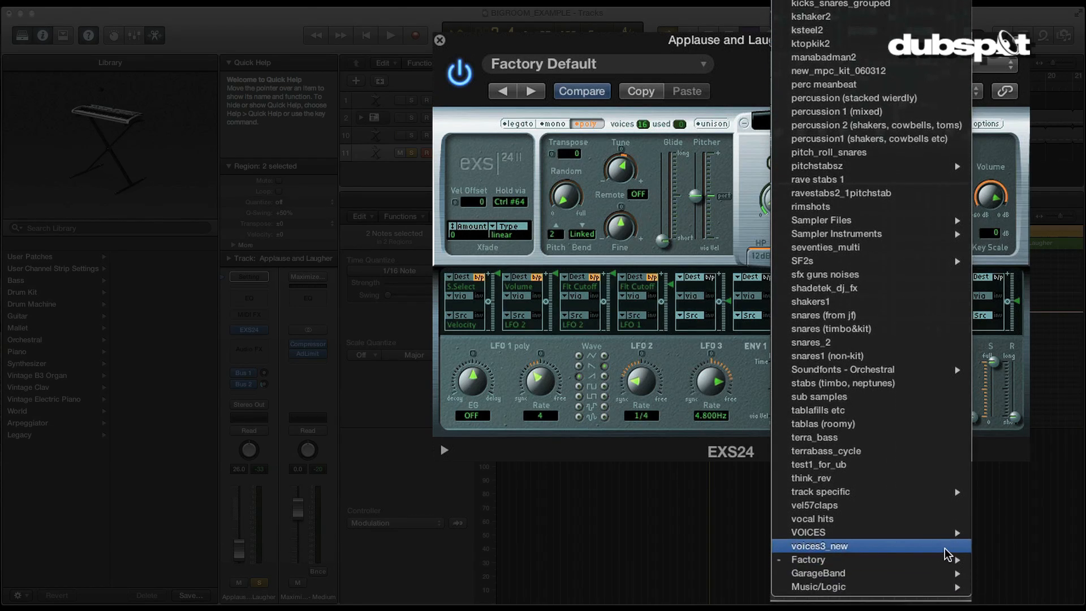
{"action": "mouse_move", "coordinate": [942, 563]}
{"action": "mouse_move", "coordinate": [928, 588]}
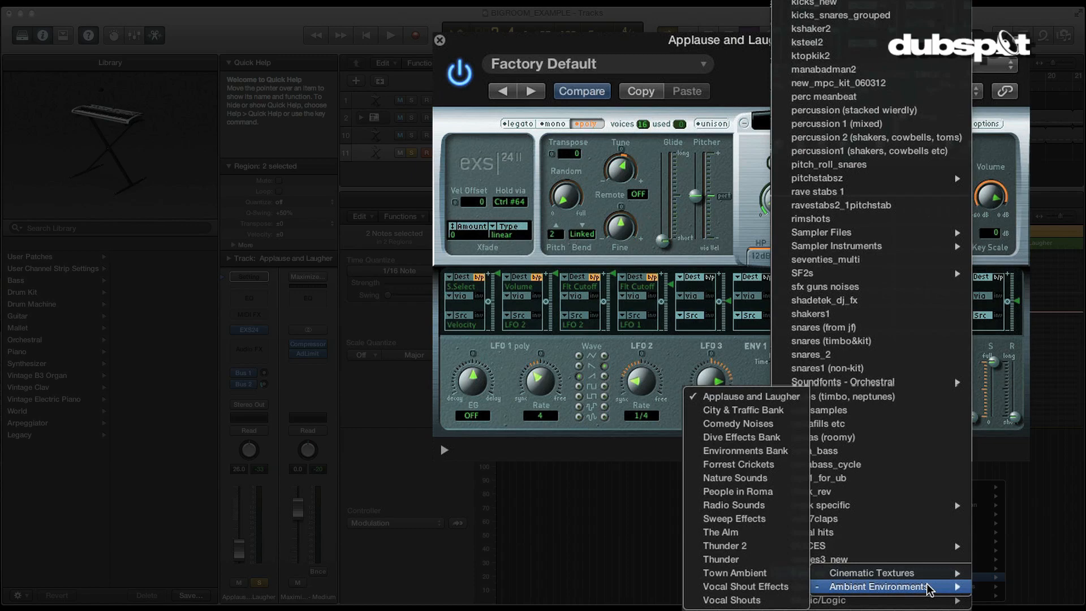
{"action": "left_click", "coordinate": [772, 396]}
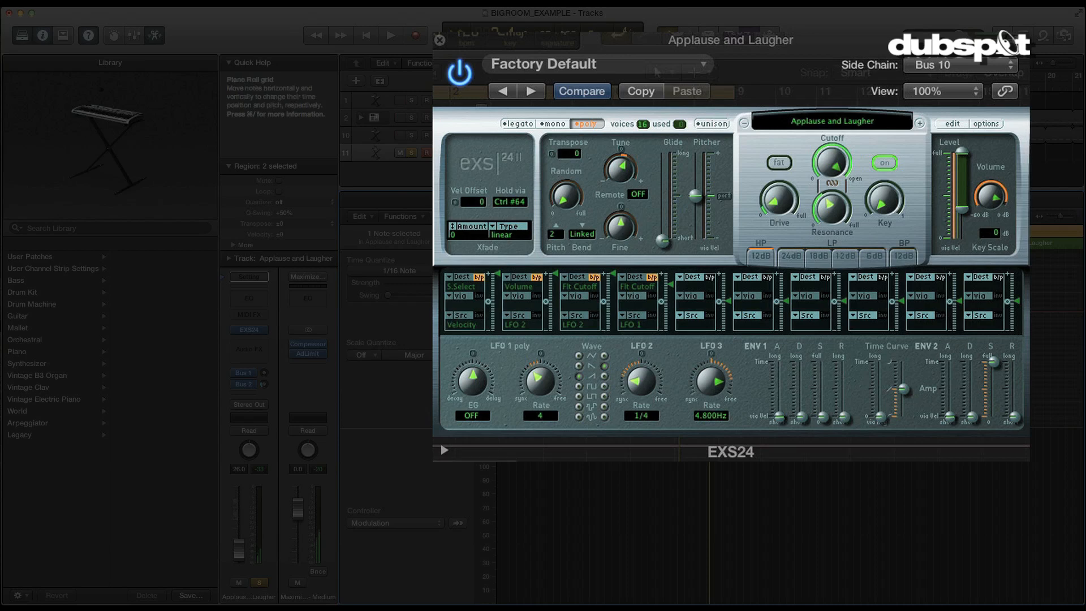
Center the EXS24's Tune, switch off its filter and play the unprocessed Applause and Laugher sound
{"action": "left_click_drag", "start_coordinate": [612, 175], "coordinate": [615, 172]}
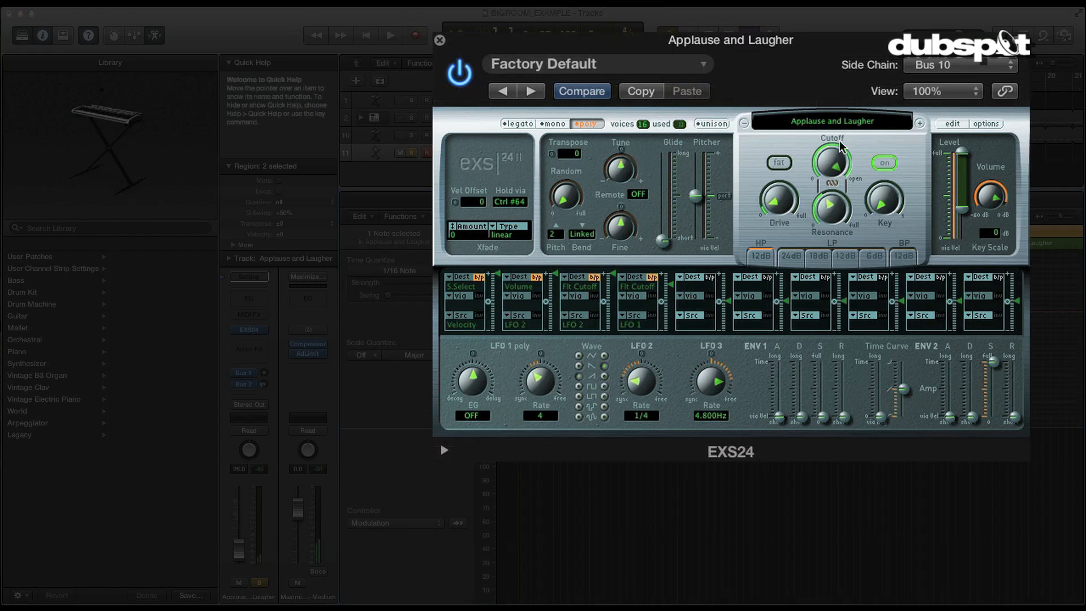
{"action": "key", "text": "space"}
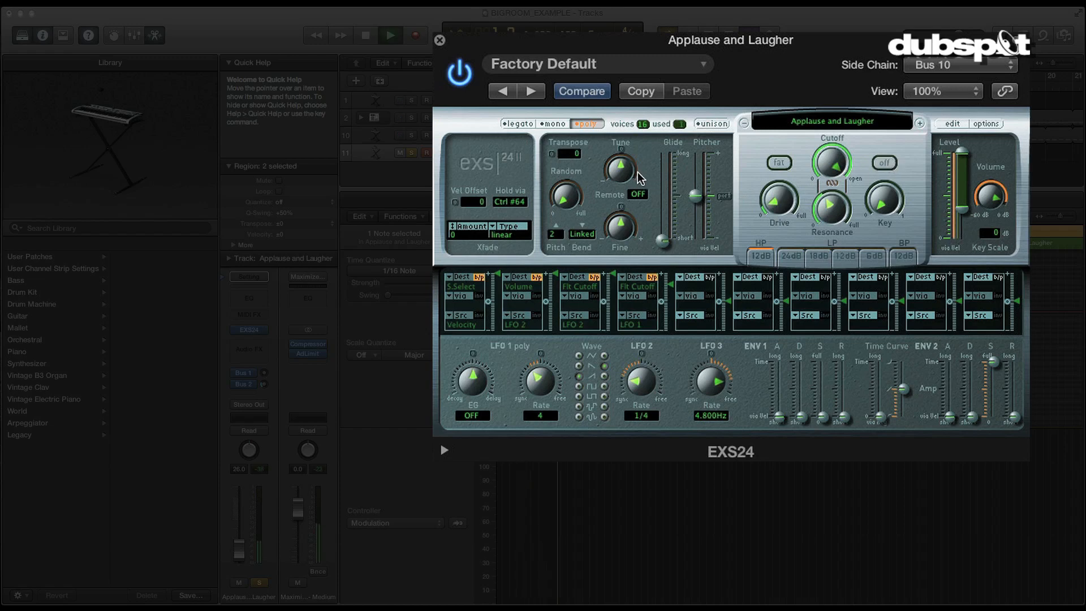
Raise the EXS24's coarse Tune slightly above center and play the applause sound at the new pitch
{"action": "left_click_drag", "start_coordinate": [622, 171], "coordinate": [618, 163]}
{"action": "key", "text": "space"}
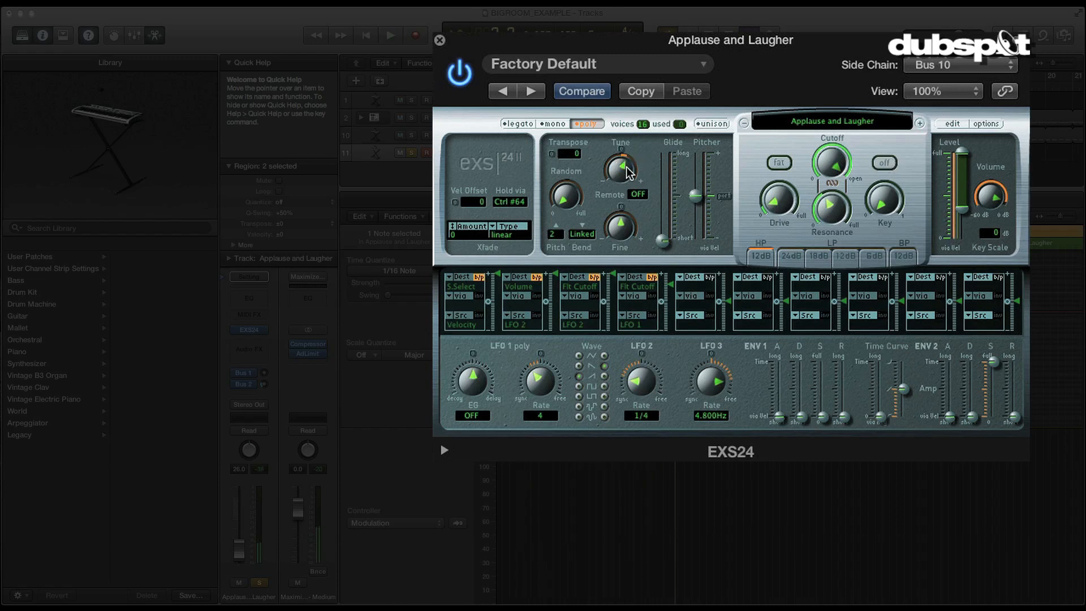
{"action": "key", "text": "space"}
{"action": "key", "text": "space"}
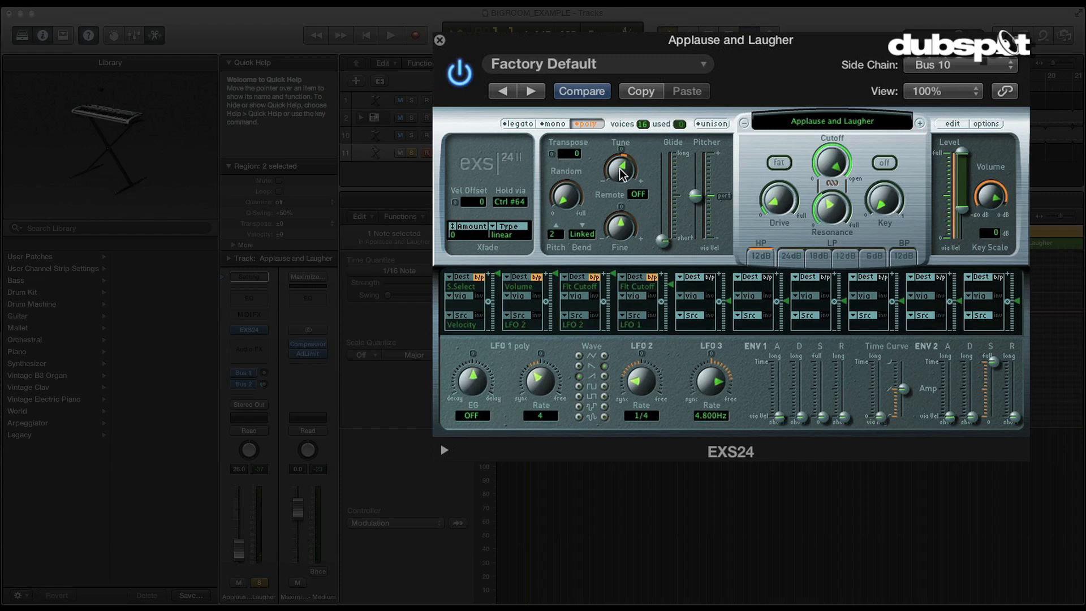
Switch on the EXS24's 12 dB high-pass filter and play the filtered applause sound
{"action": "key", "text": "space"}
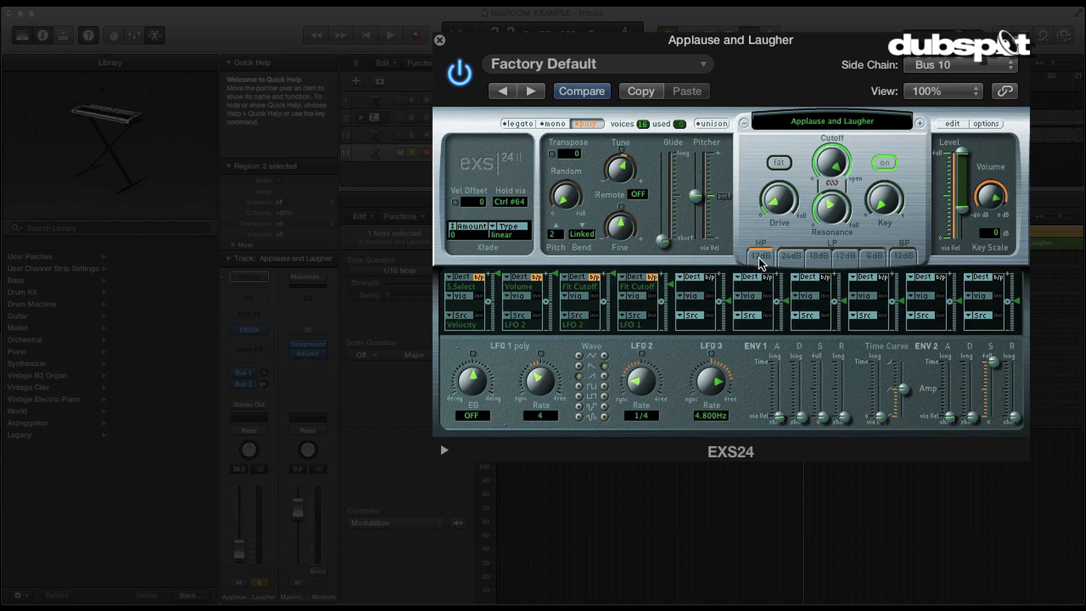
{"action": "key", "text": "space"}
{"action": "key", "text": "space"}
Activate the second modulation routing, Volume from LFO 2, and play the applause with it
{"action": "left_click", "coordinate": [538, 277]}
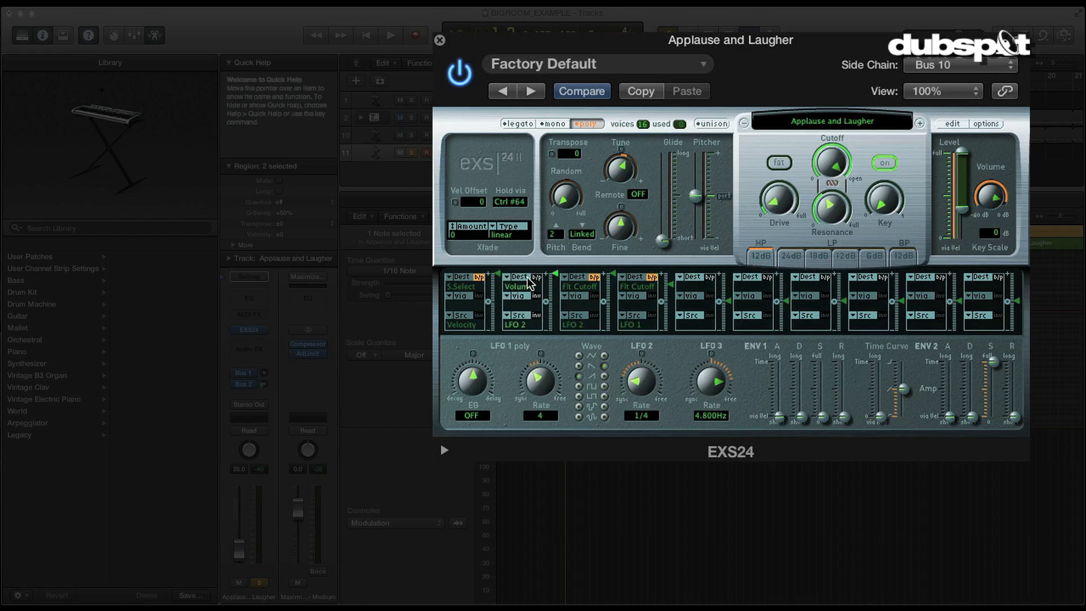
{"action": "key", "text": "space"}
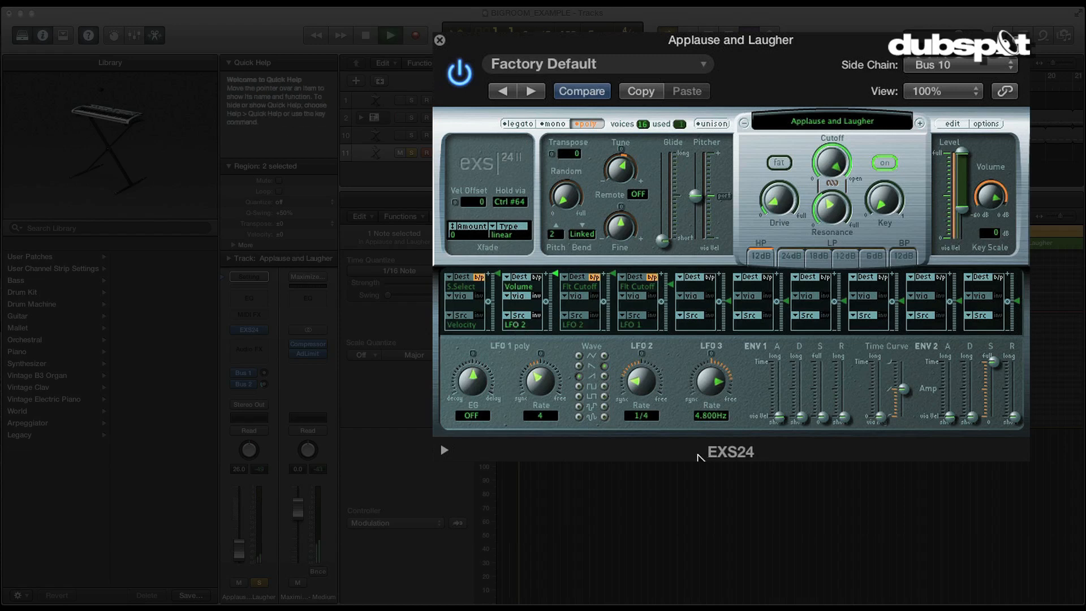
{"action": "key", "text": "space"}
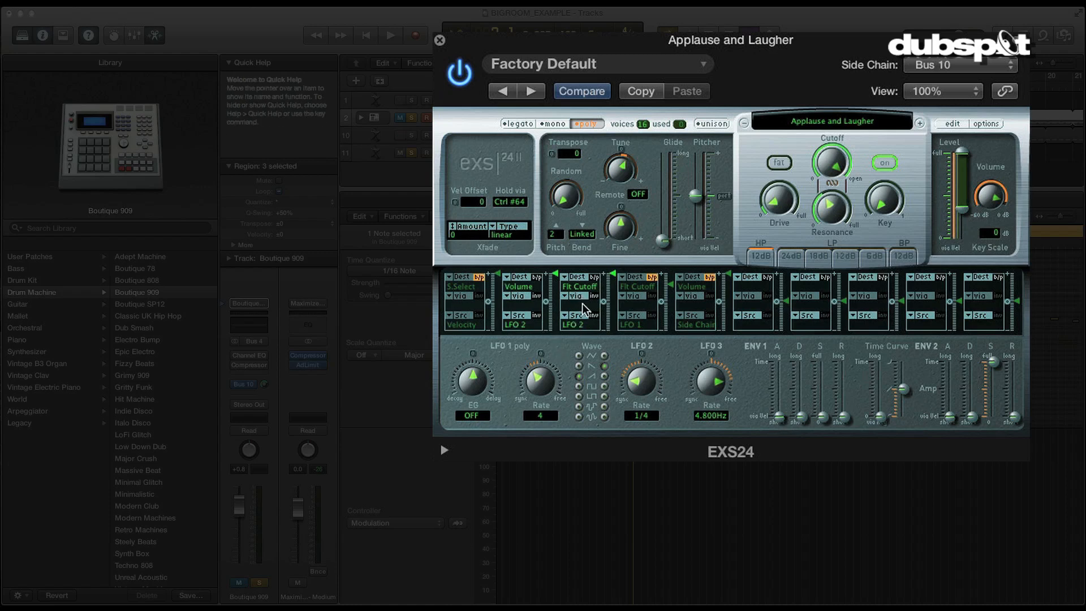
Activate the filter cutoff routings driven by LFO 2 and LFO 1, playing the applause after adding each one
{"action": "key", "text": "space"}
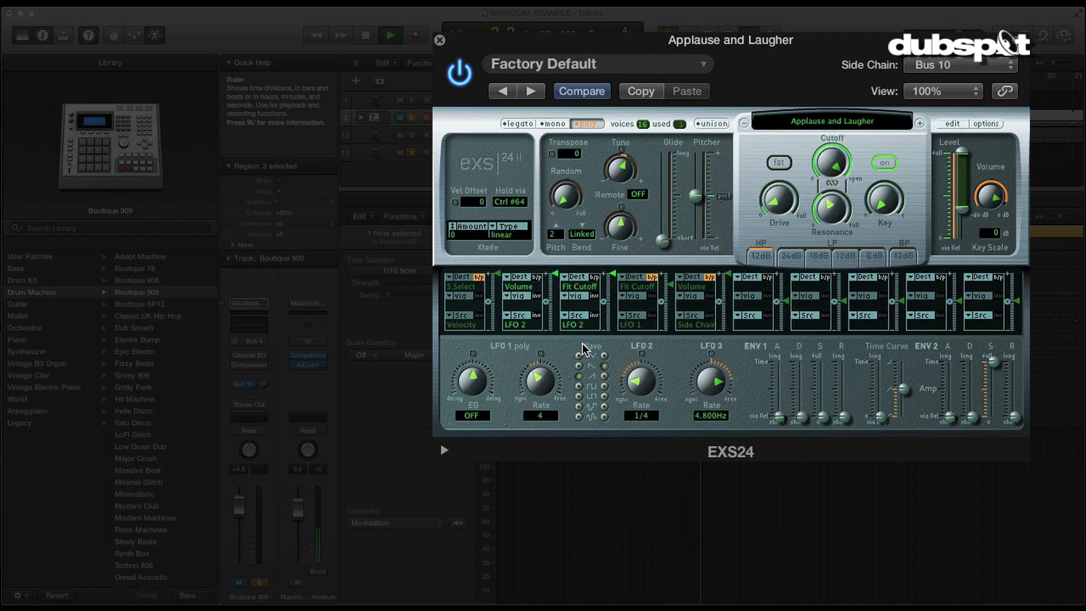
{"action": "key", "text": "space"}
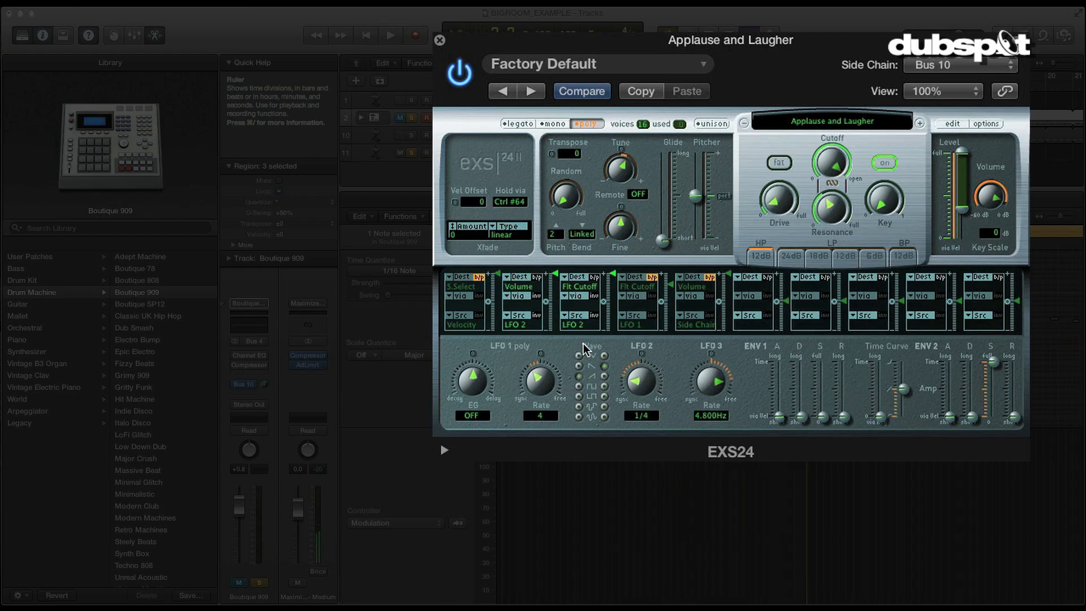
{"action": "left_click", "coordinate": [652, 277]}
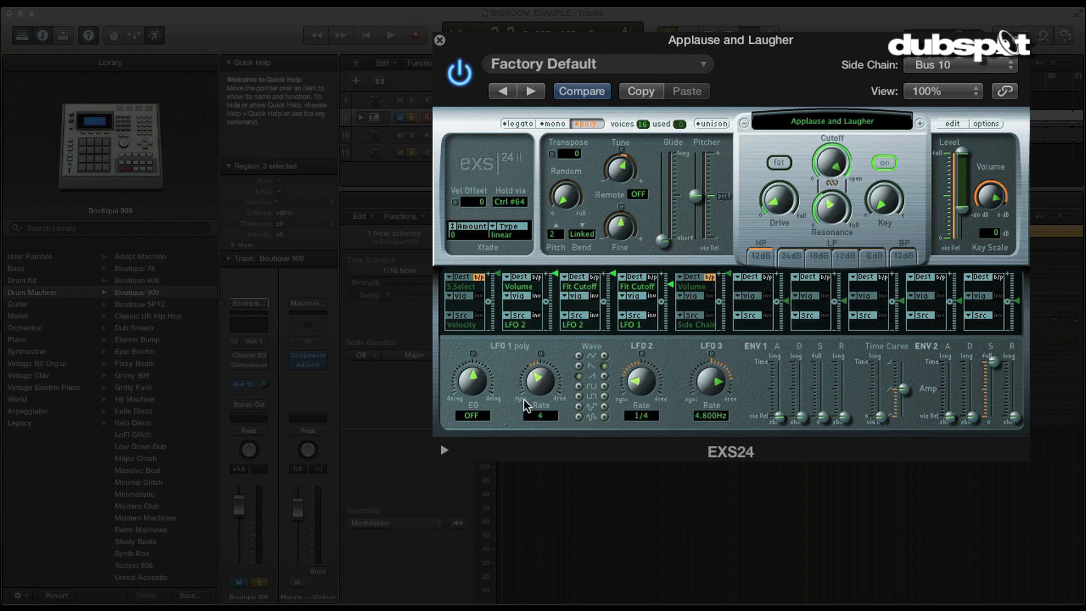
{"action": "key", "text": "space"}
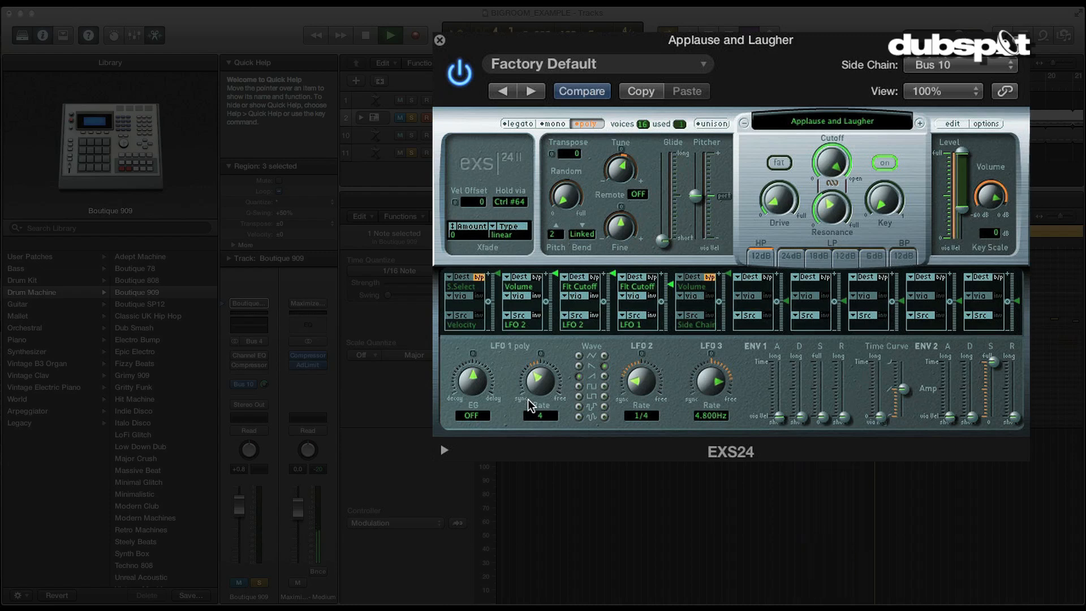
{"action": "key", "text": "space"}
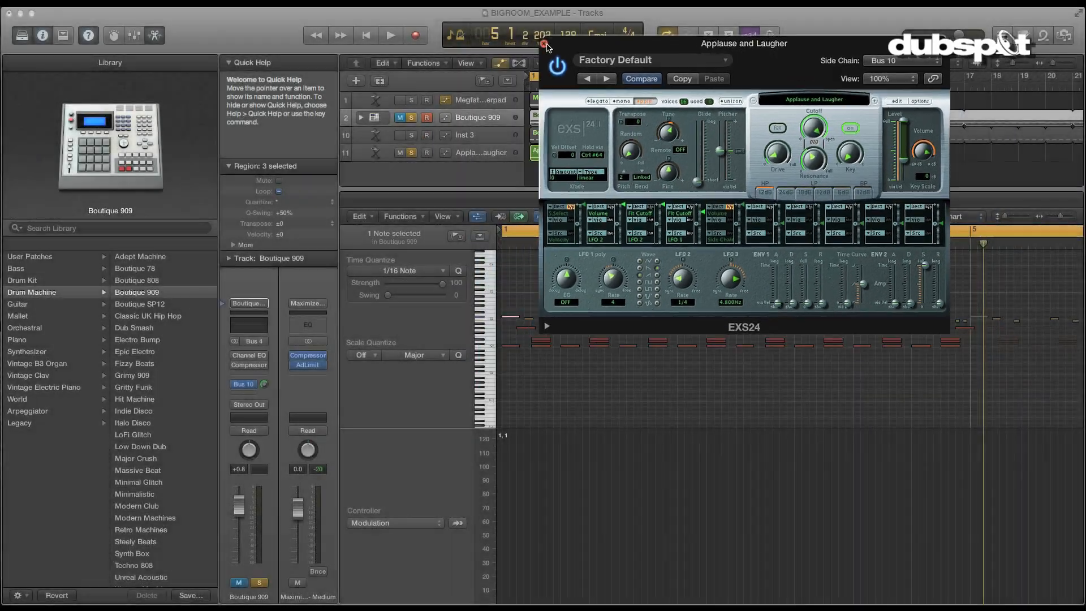
Close the EXS24 and play the arrangement's cycle with the Megfat Superpad track muted
{"action": "left_click", "coordinate": [440, 41]}
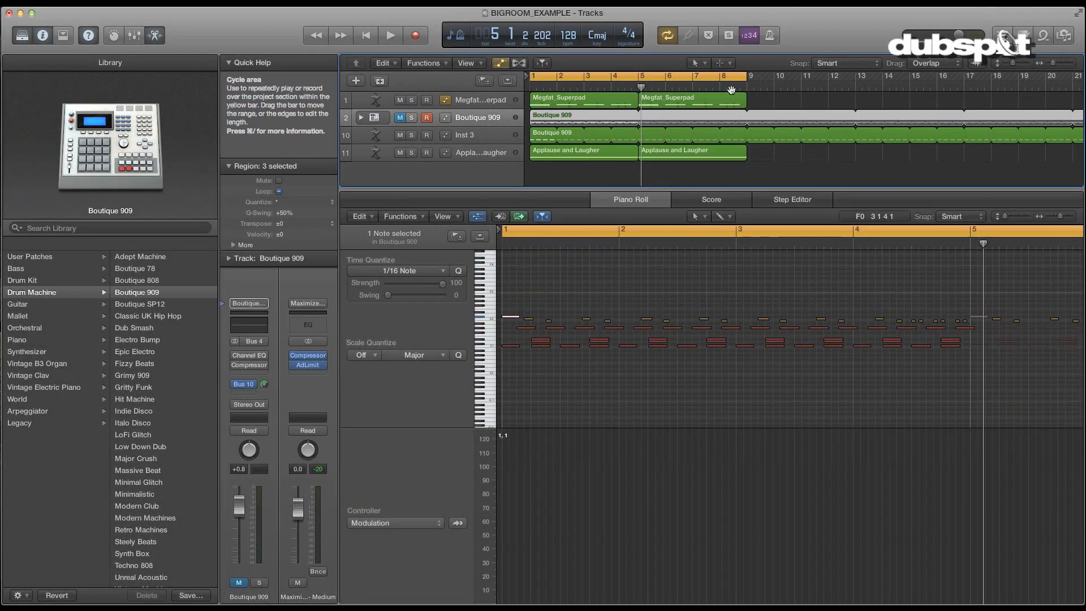
{"action": "key", "text": "space"}
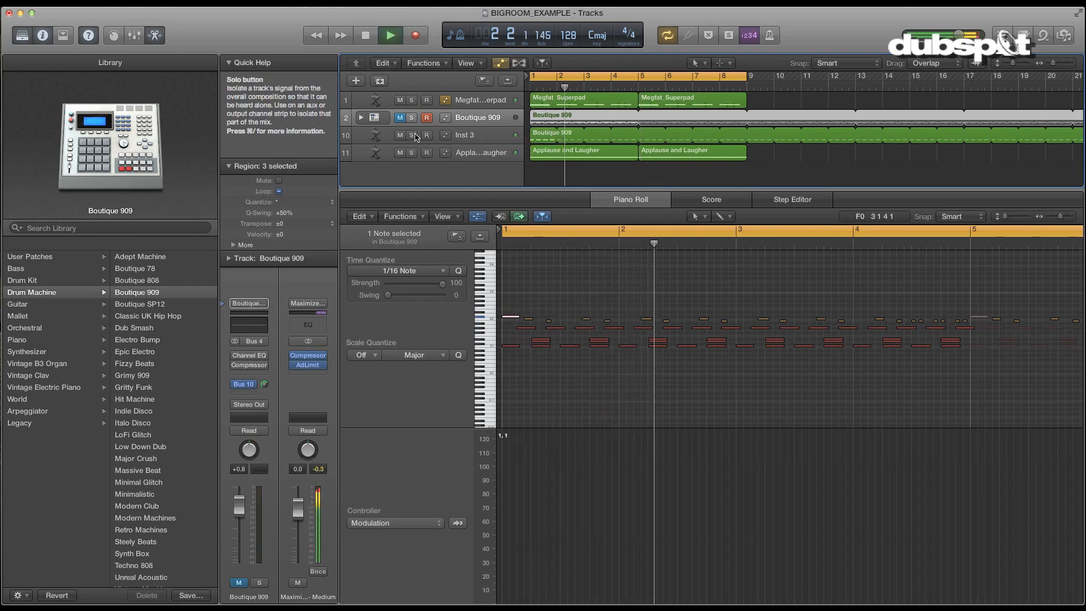
{"action": "left_click", "coordinate": [400, 100]}
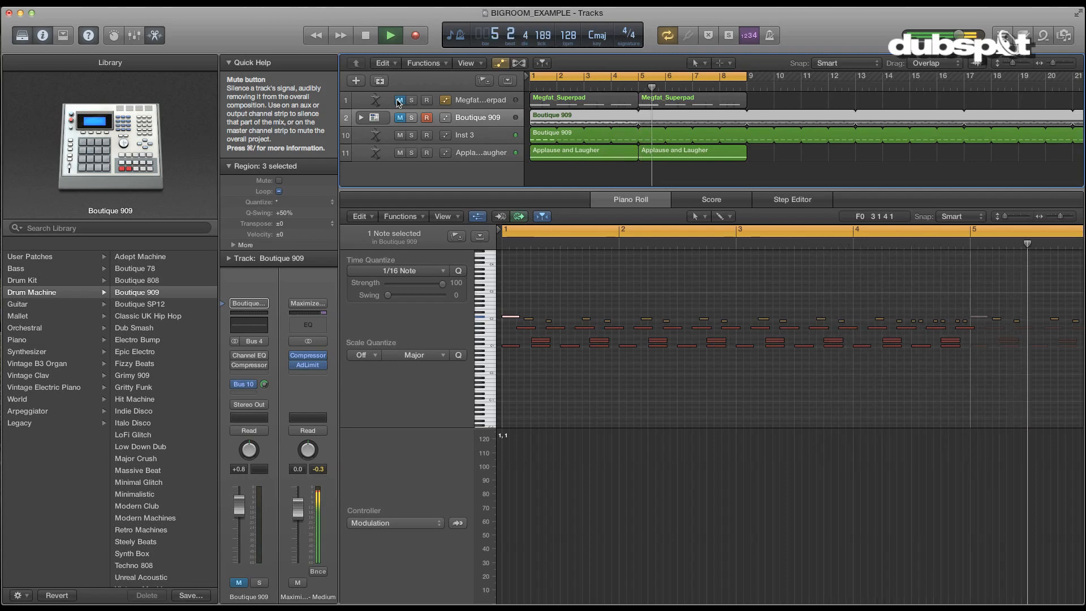
Unmute the Boutique 909 and Megfat Superpad tracks during playback, and select the superpad track once playback is stopped
{"action": "left_click", "coordinate": [399, 118]}
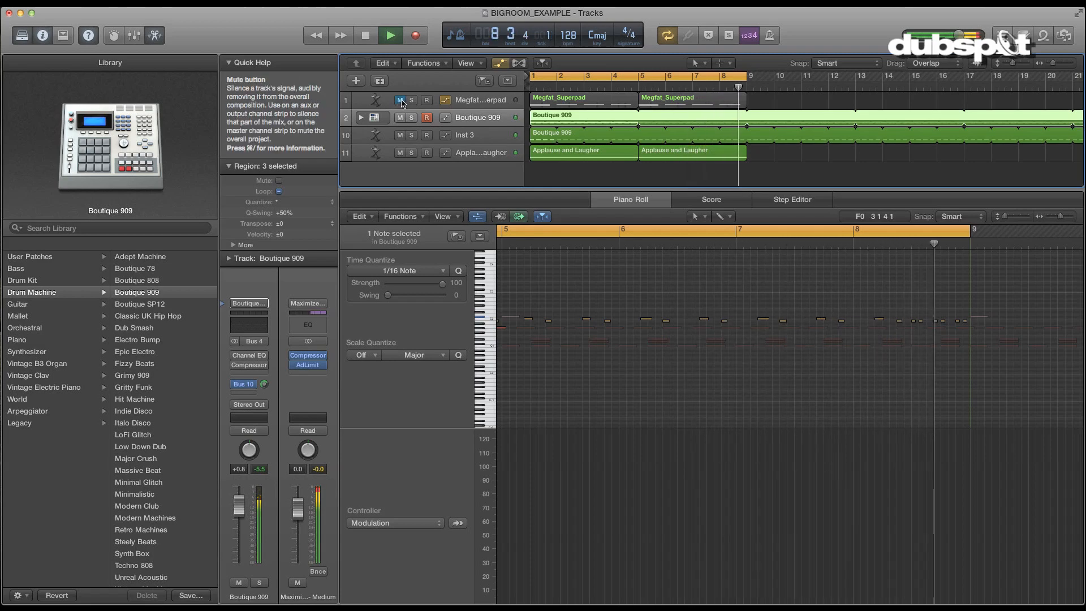
{"action": "left_click", "coordinate": [400, 101]}
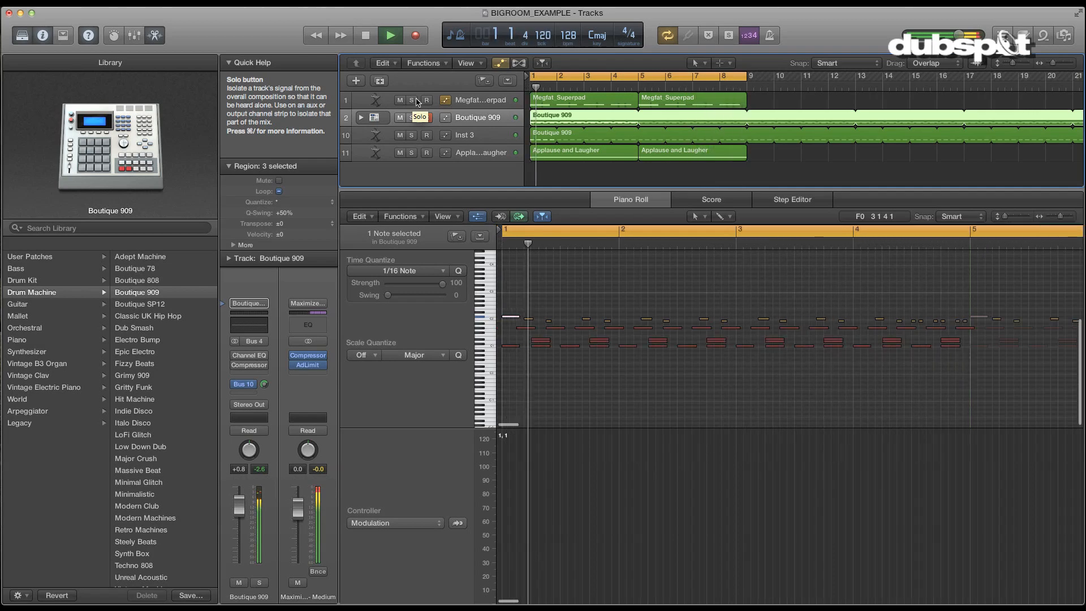
{"action": "key", "text": "space"}
{"action": "left_click", "coordinate": [470, 101]}
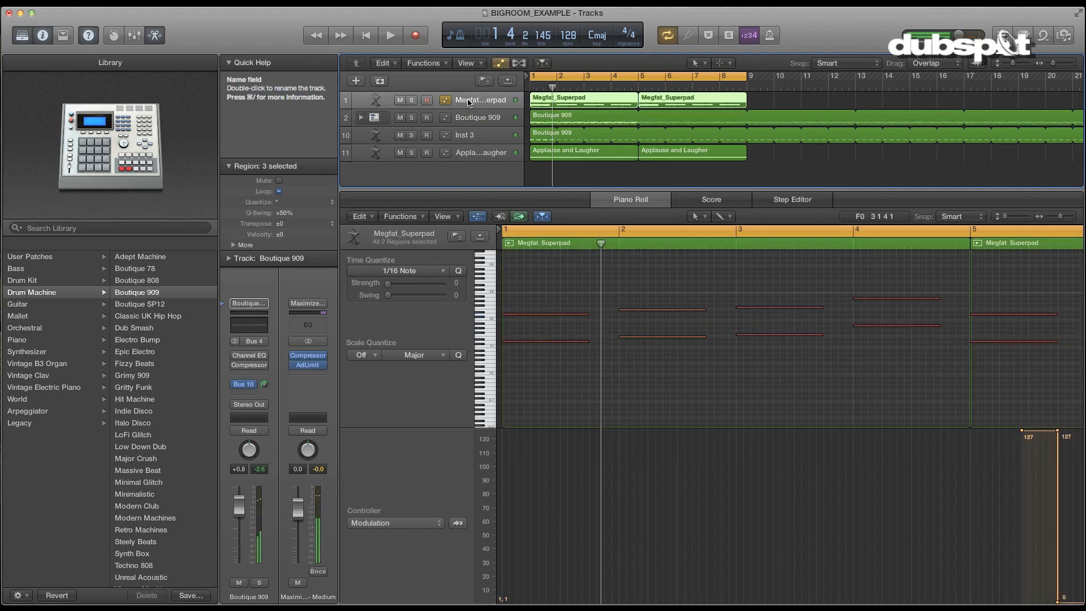